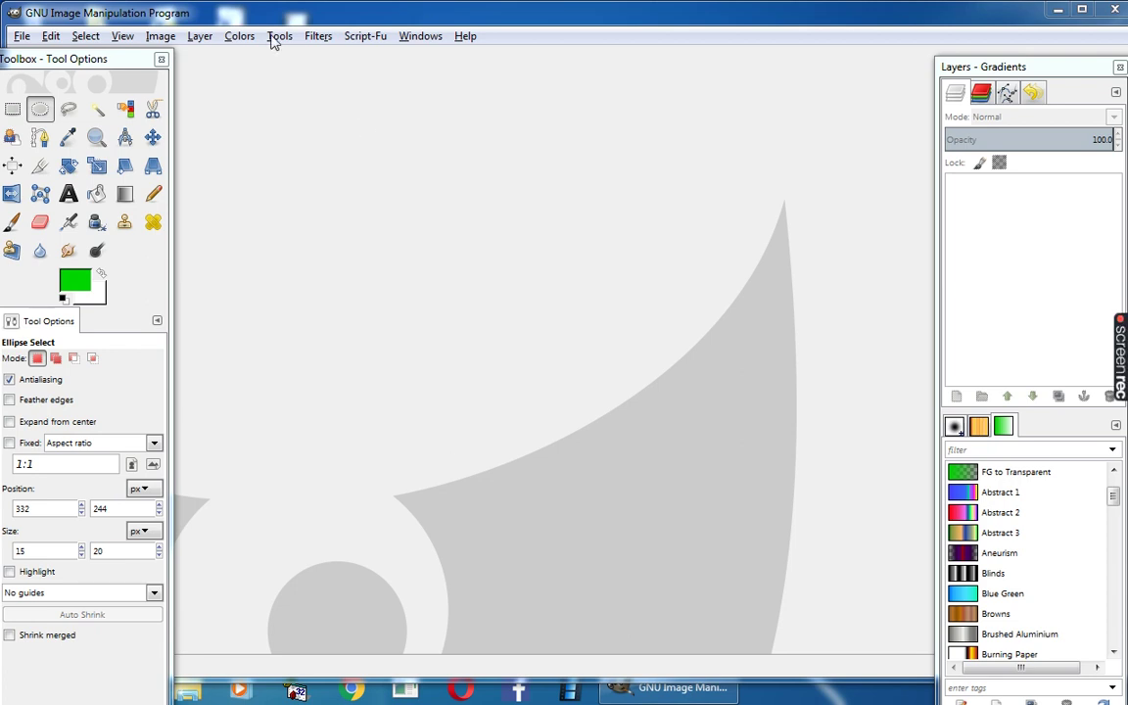
Create a new 640 × 400 pixel image, keeping the default width and height.
click(20, 36)
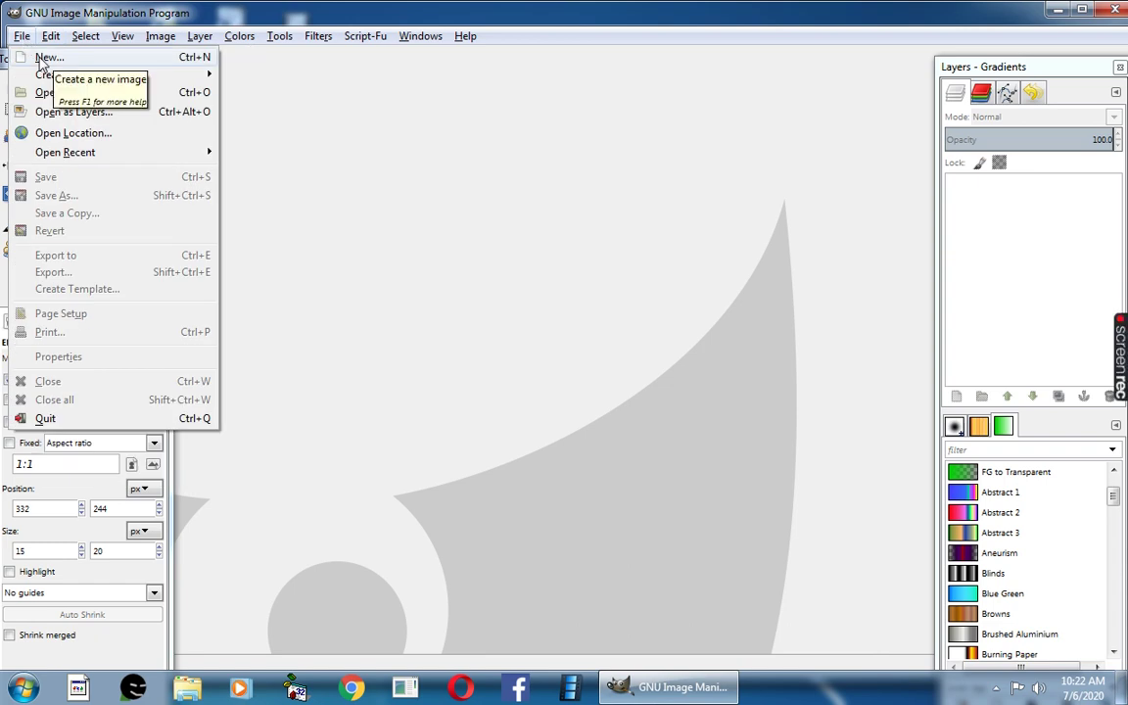
click(44, 59)
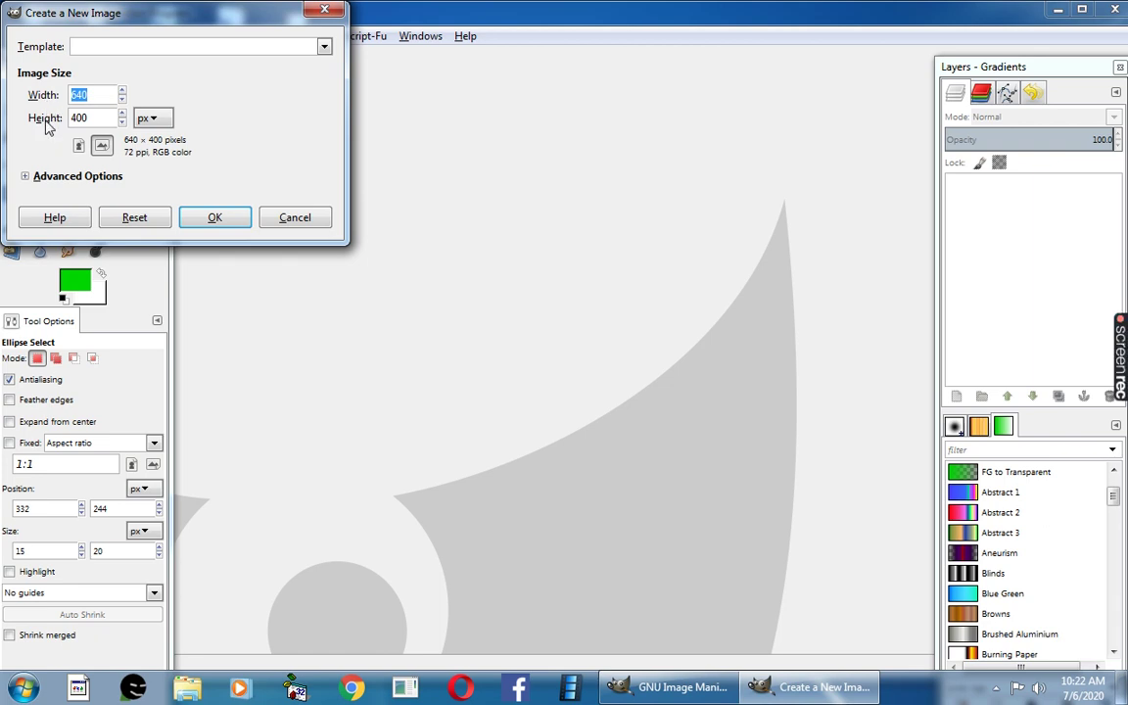
click(215, 217)
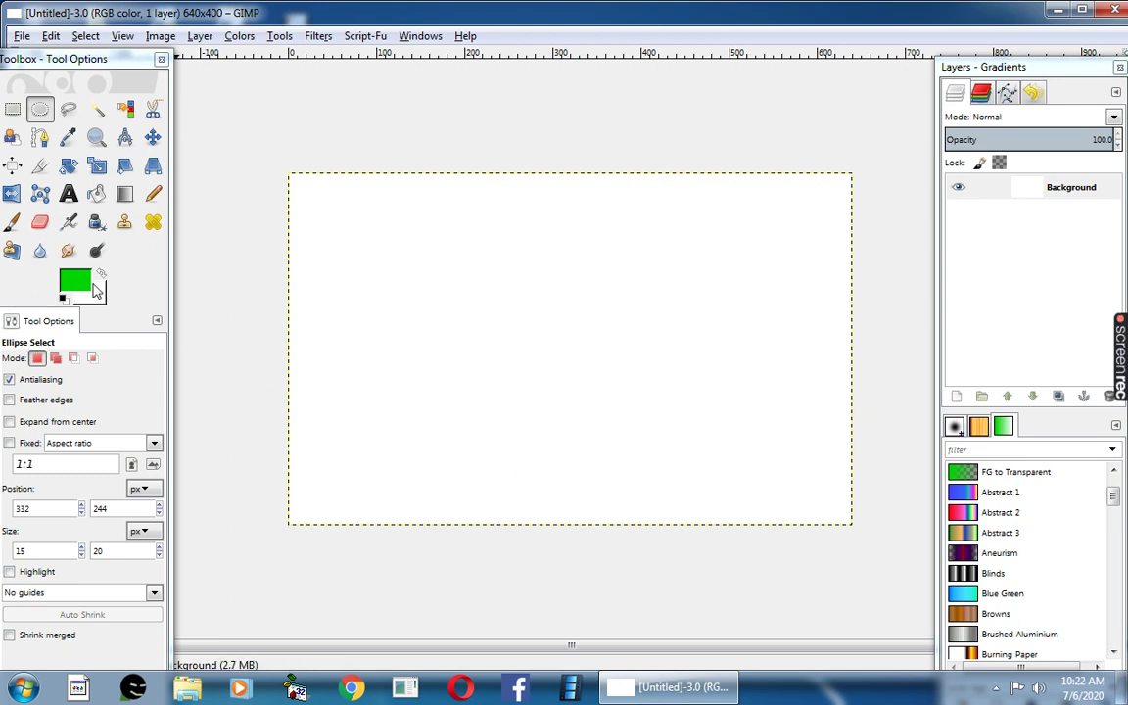
Bucket-fill the white canvas with the green foreground colour.
click(98, 196)
click(415, 318)
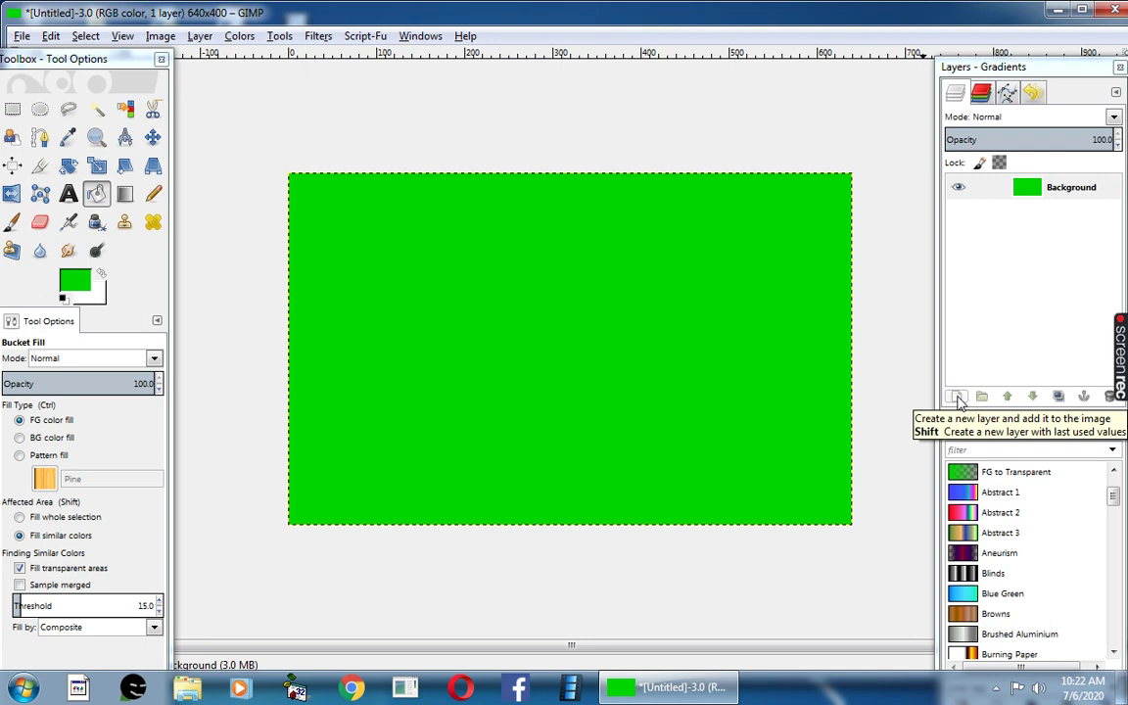
Add a transparent layer named face and select an oval near the canvas centre.
click(957, 396)
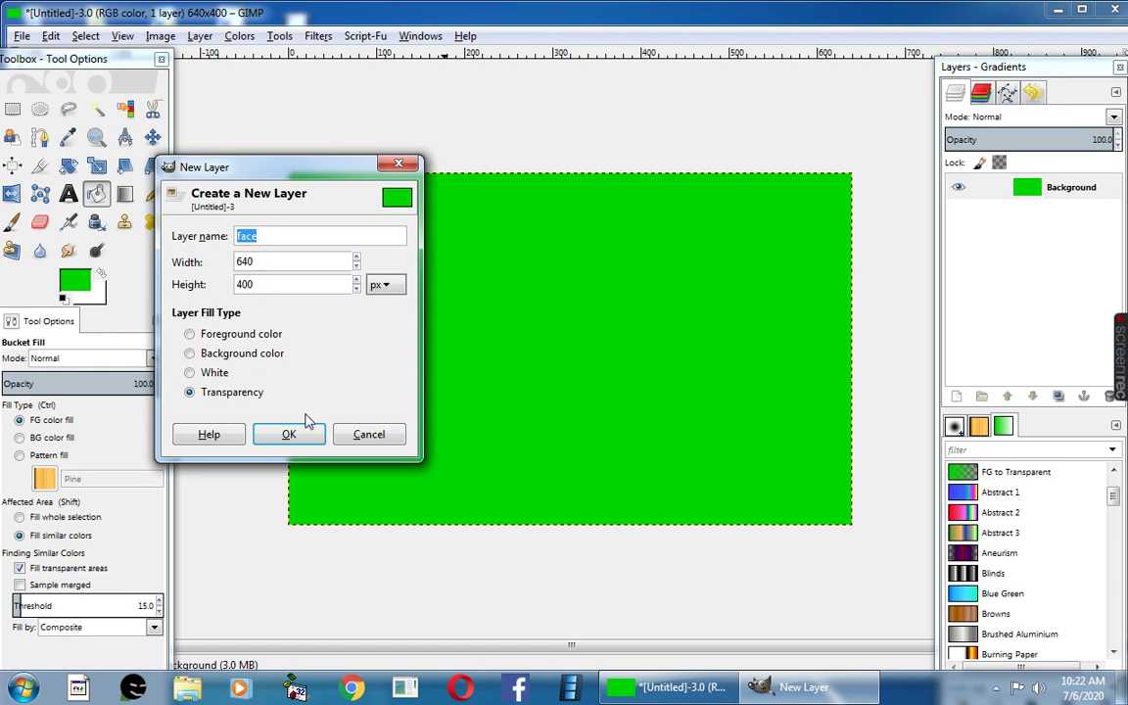
click(290, 434)
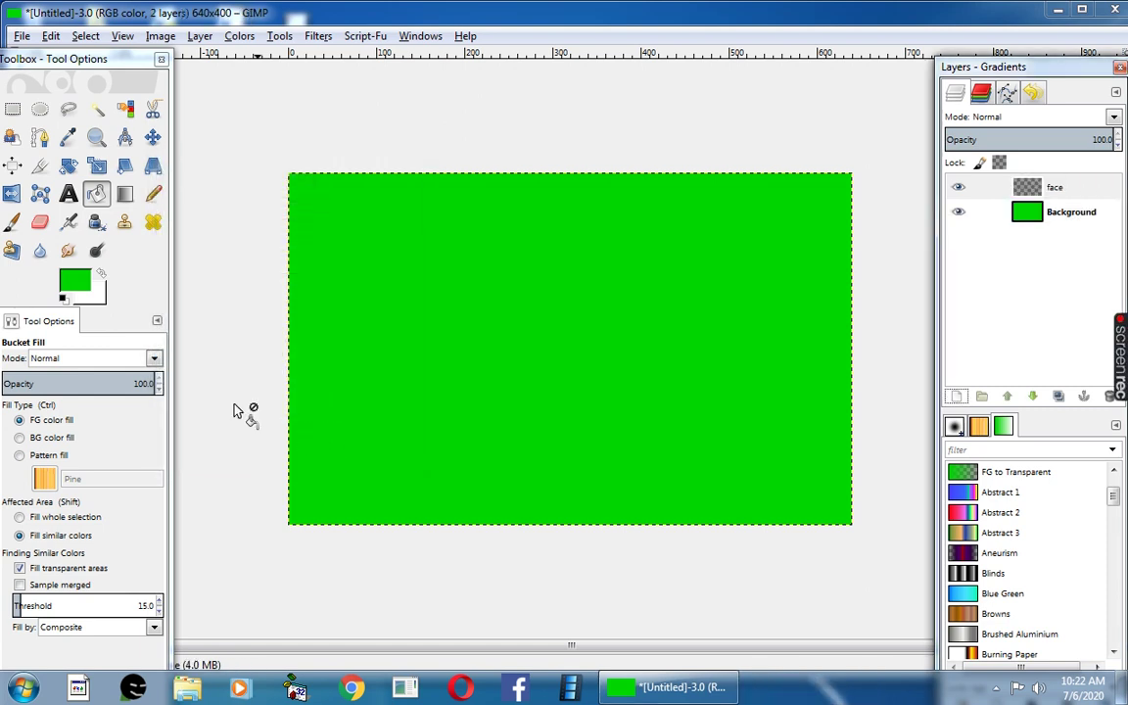
click(40, 111)
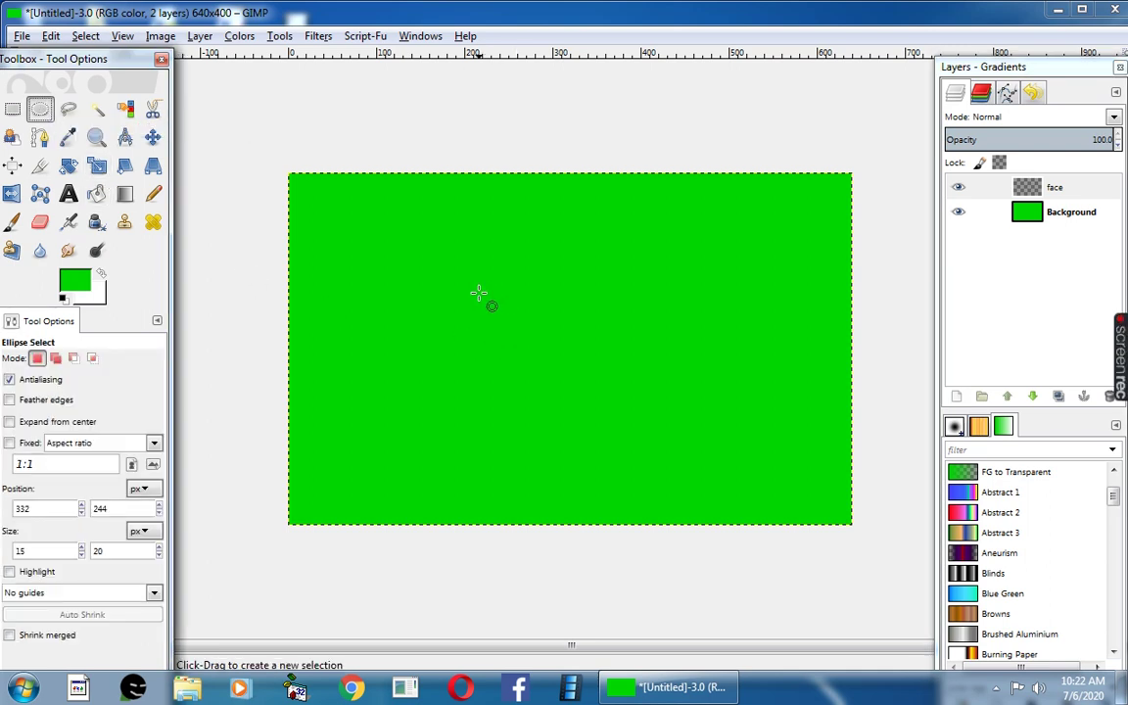
drag(479, 294, 657, 433)
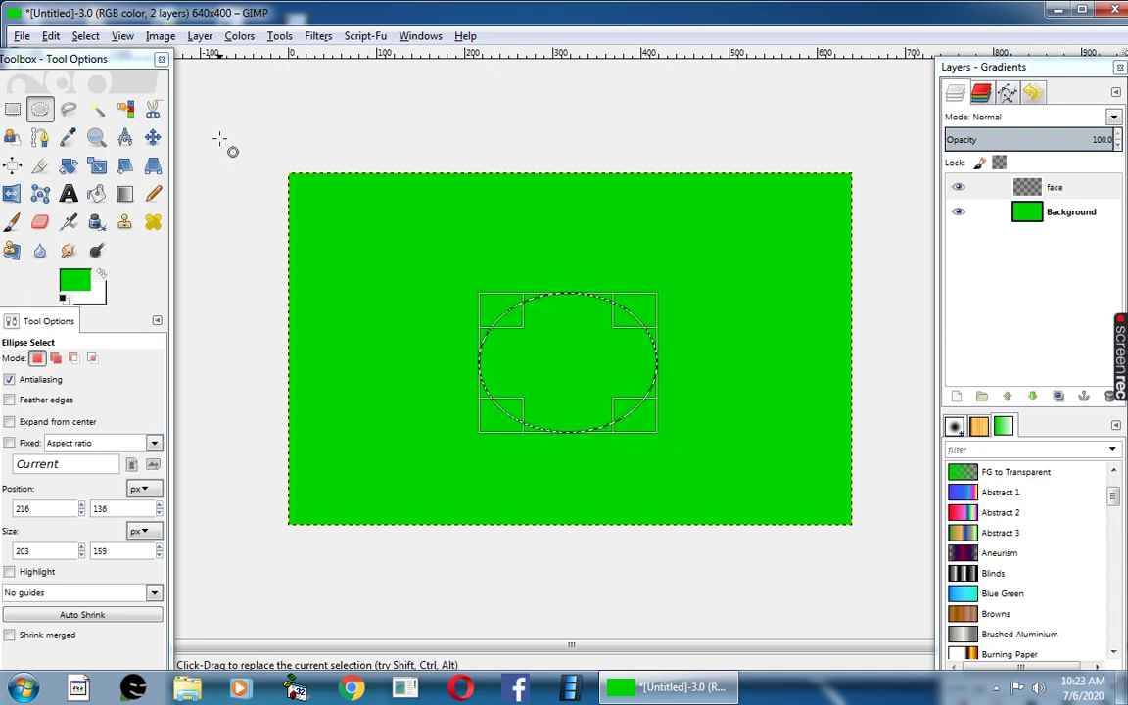
Set the foreground colour to orange-red e14000 and bucket-fill the oval with it.
click(78, 278)
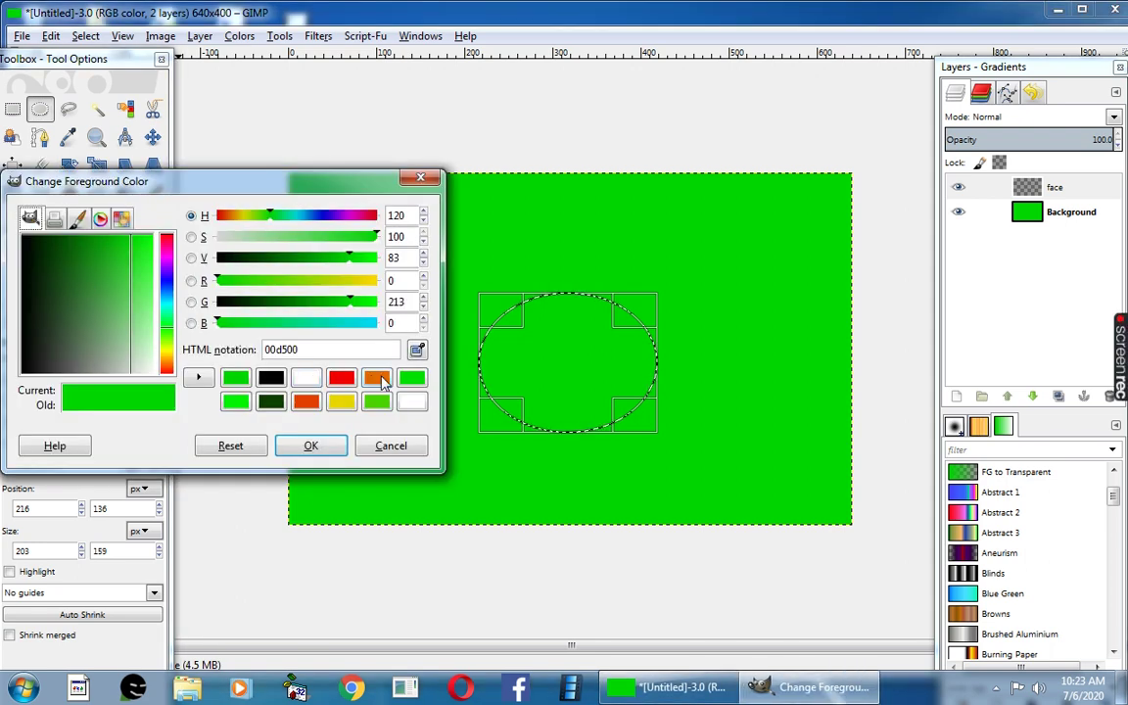
click(377, 378)
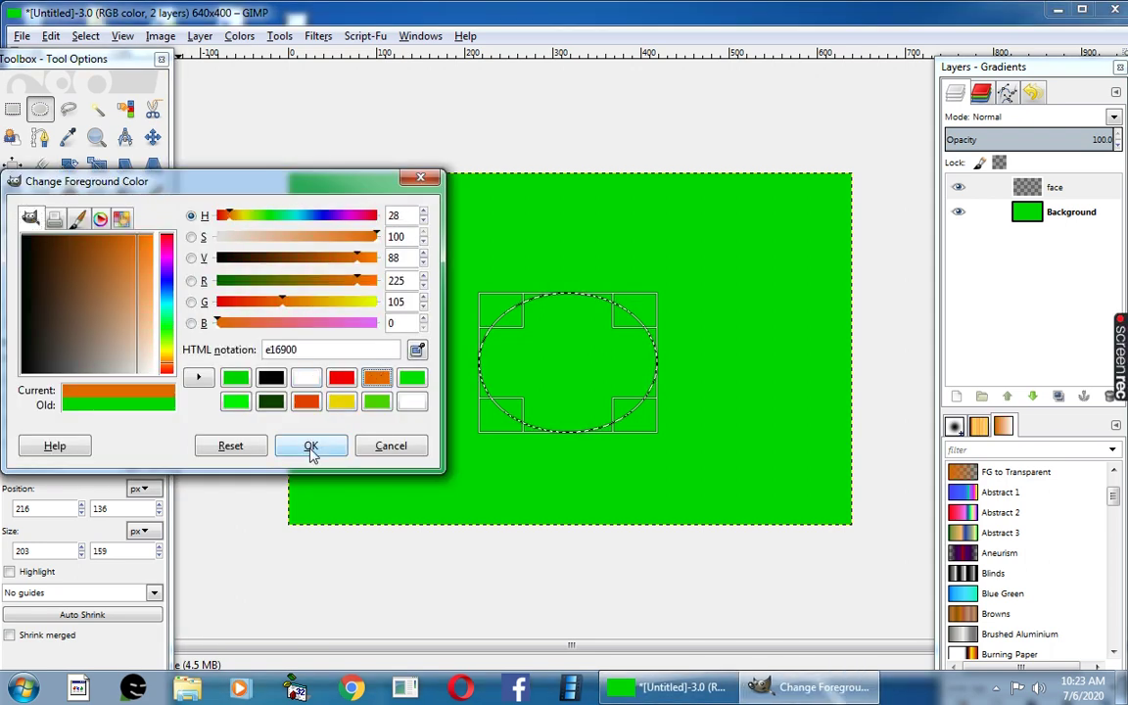
click(306, 400)
click(310, 447)
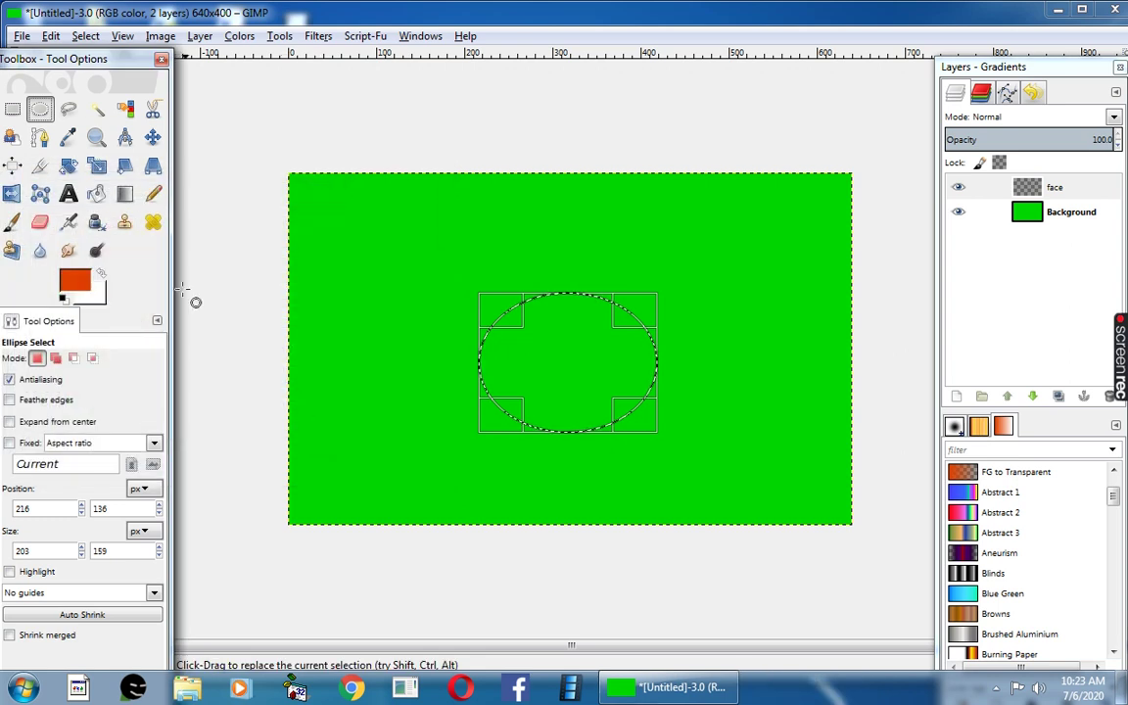
click(96, 194)
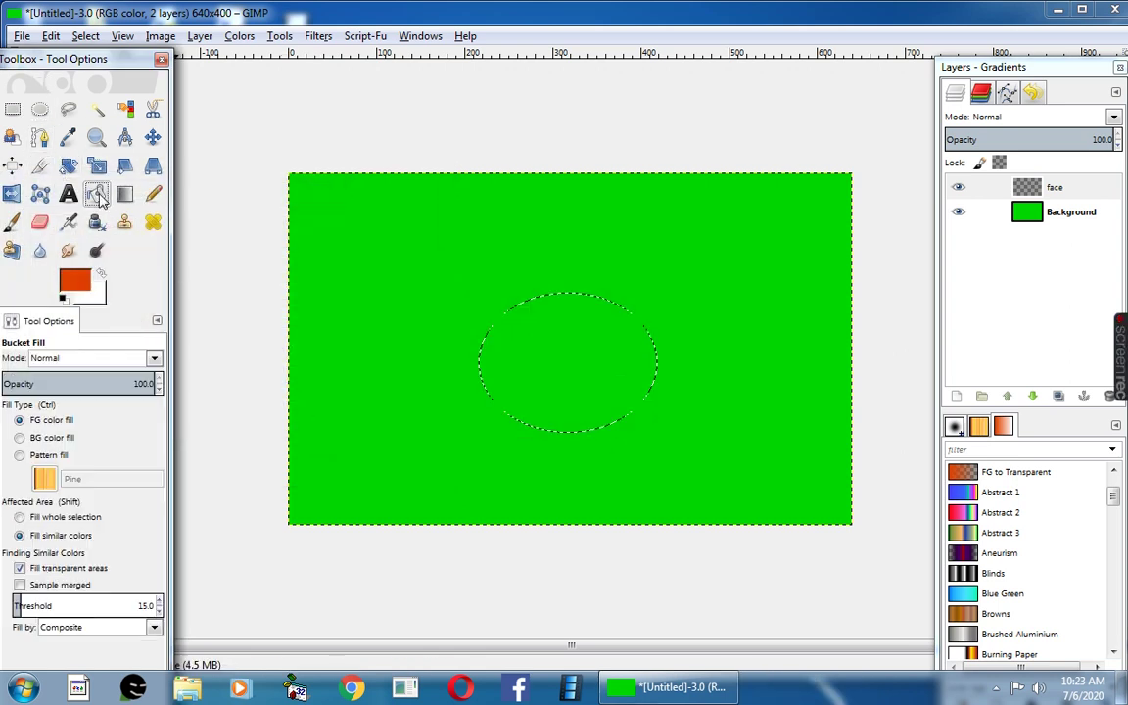
click(532, 338)
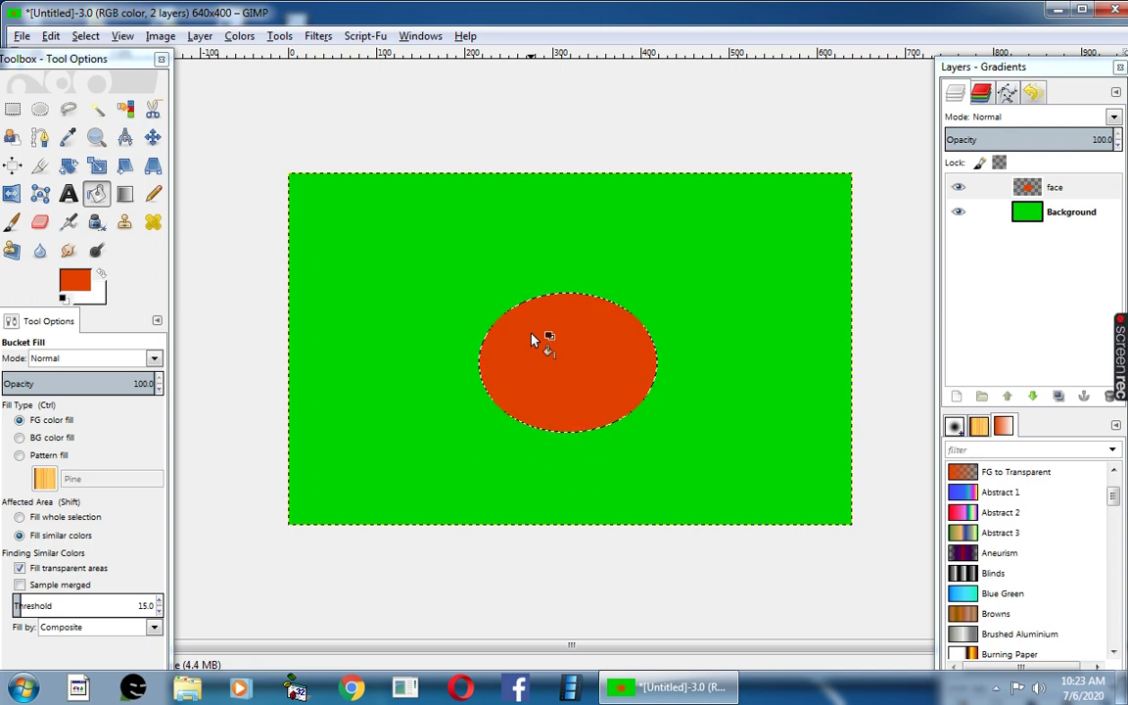
Add a new transparent layer named ear.
click(959, 400)
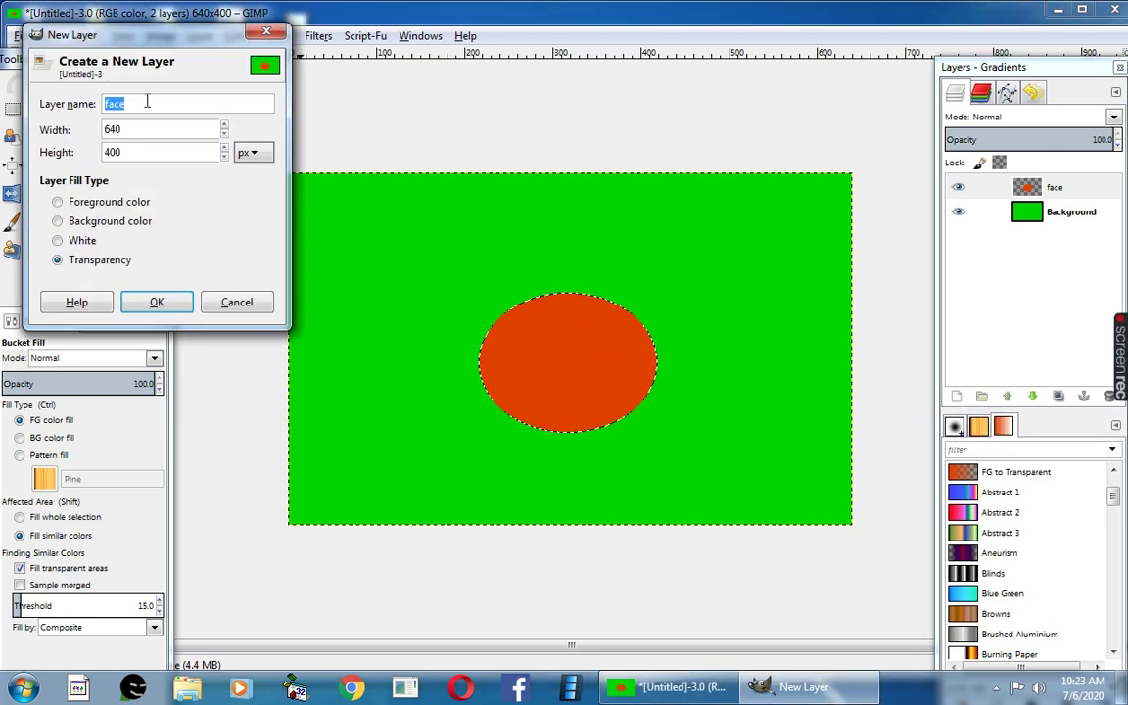
text(ear)
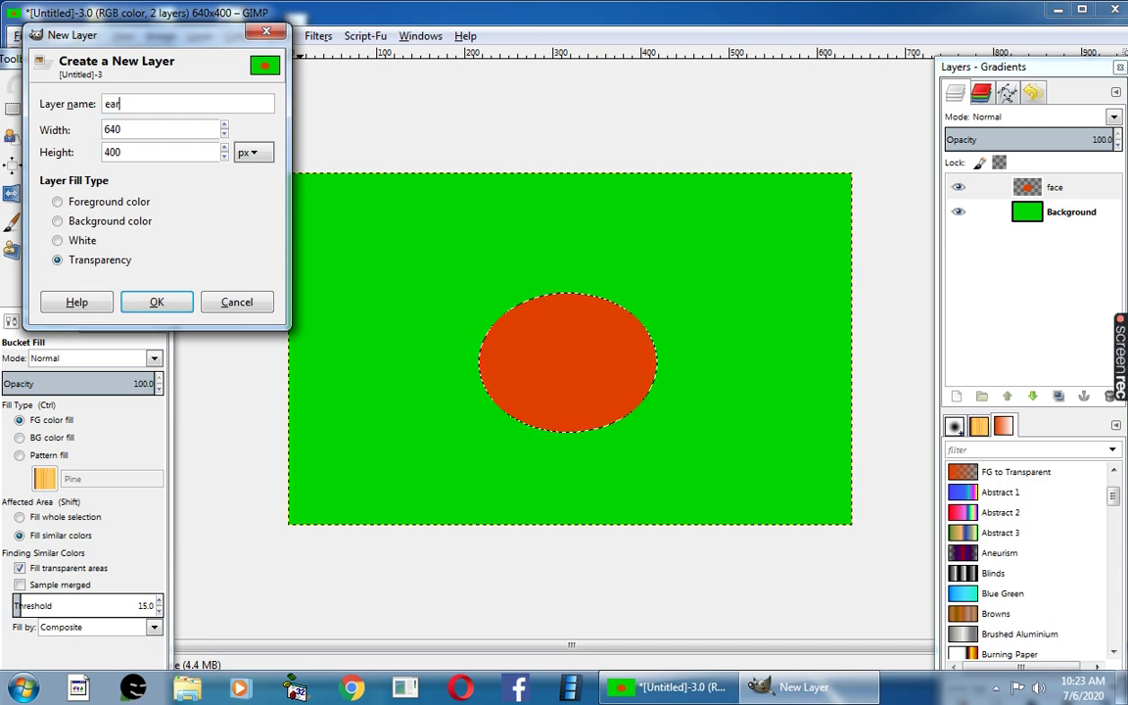
click(162, 302)
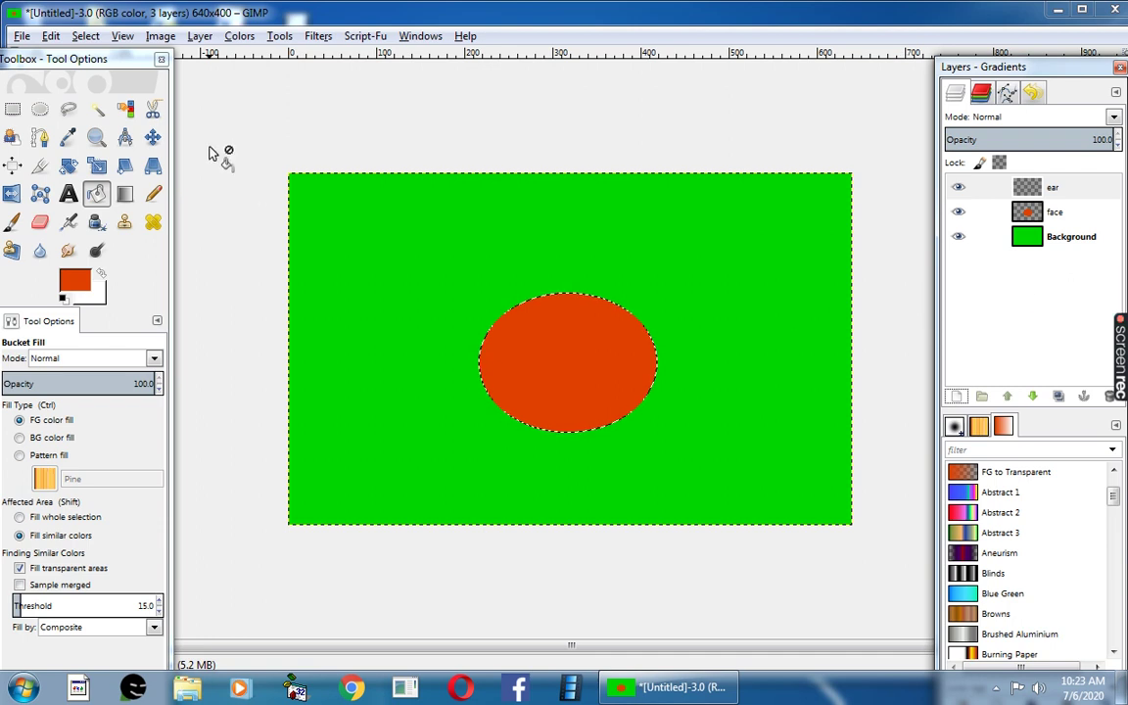
Select a small triangle above the face's top-left and fill it black as the first ear.
click(72, 110)
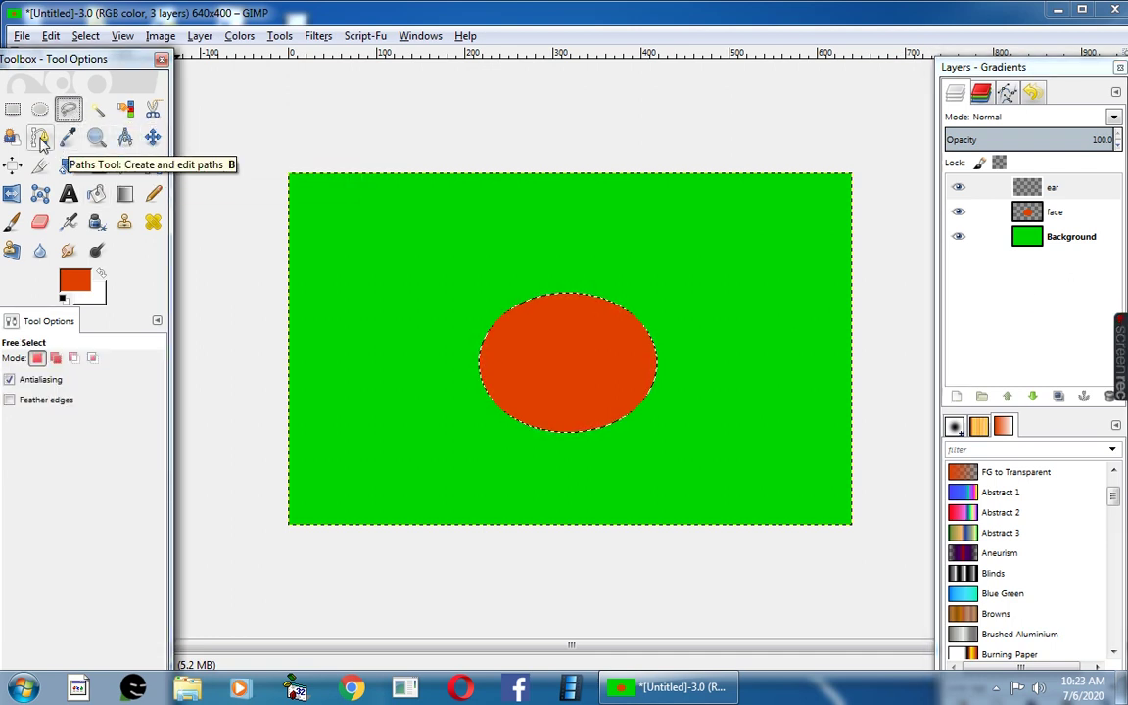
click(495, 320)
click(471, 300)
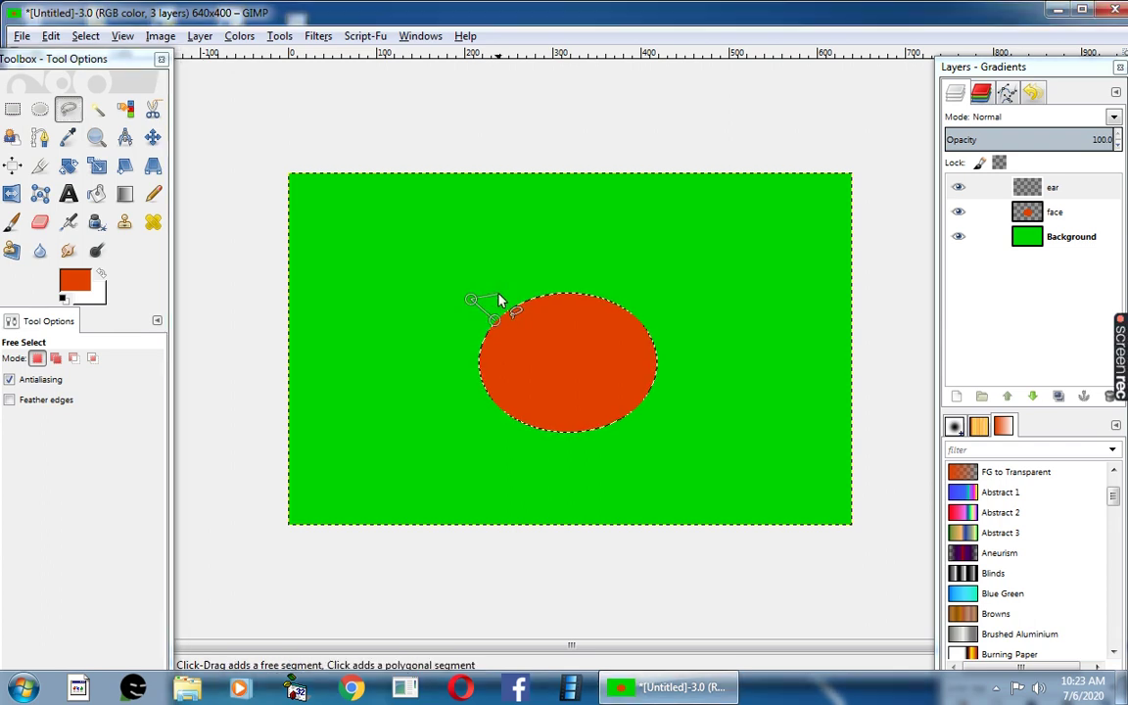
click(499, 301)
click(495, 321)
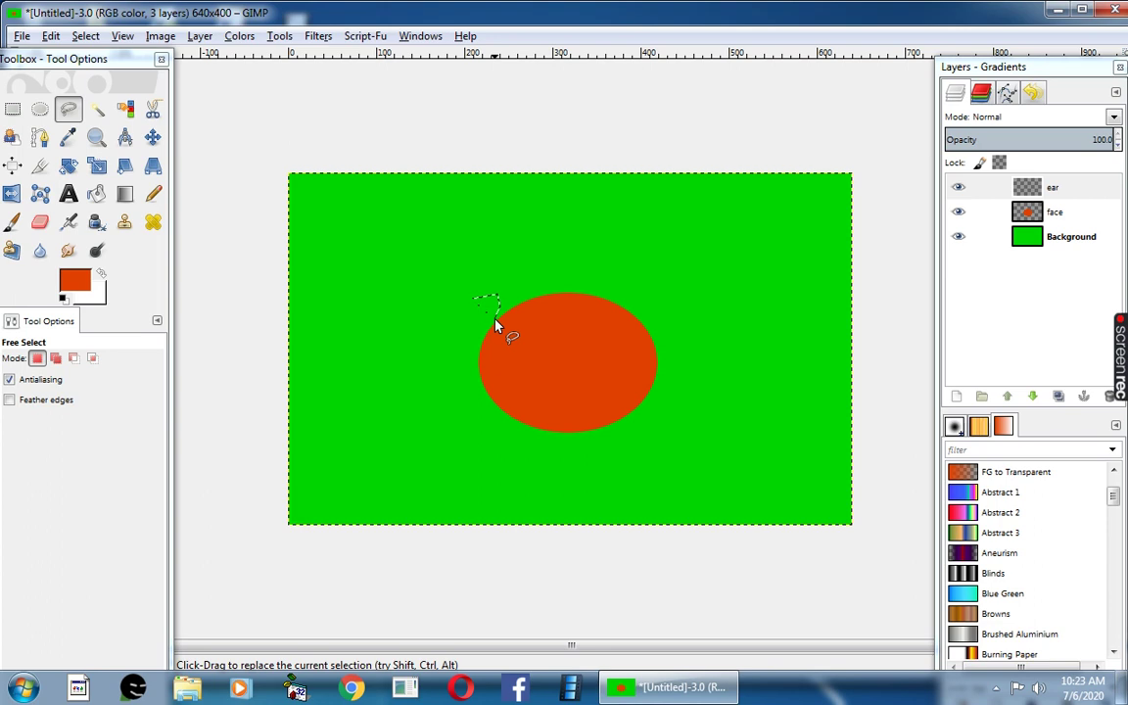
click(86, 284)
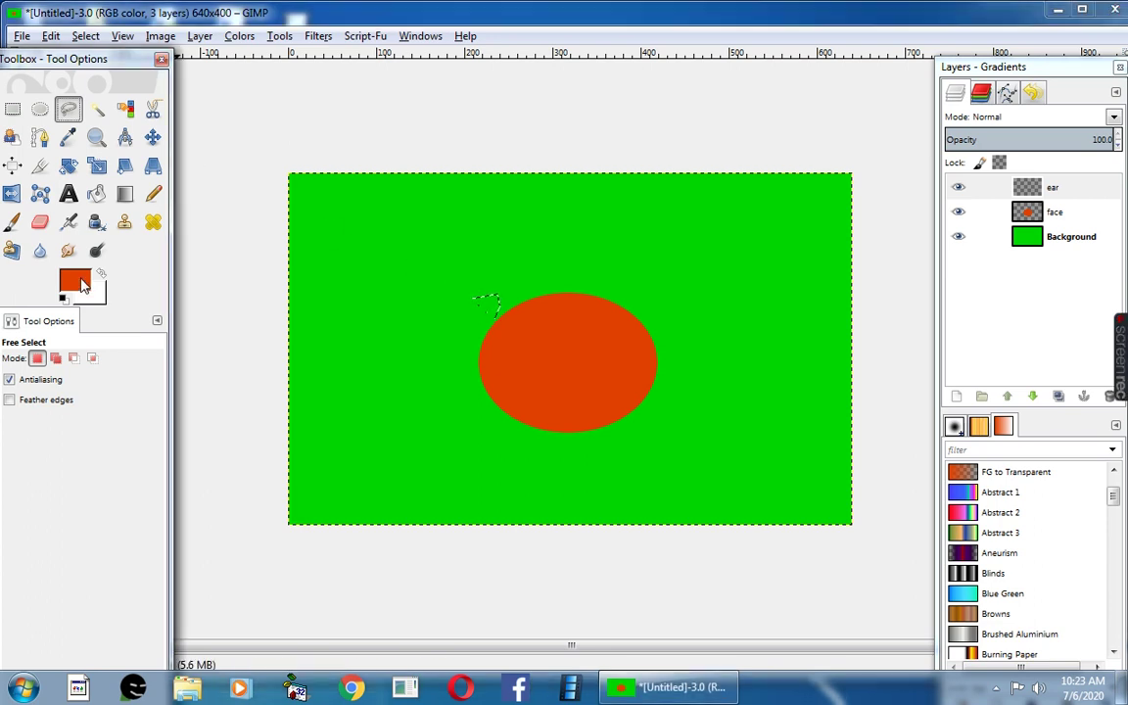
click(306, 378)
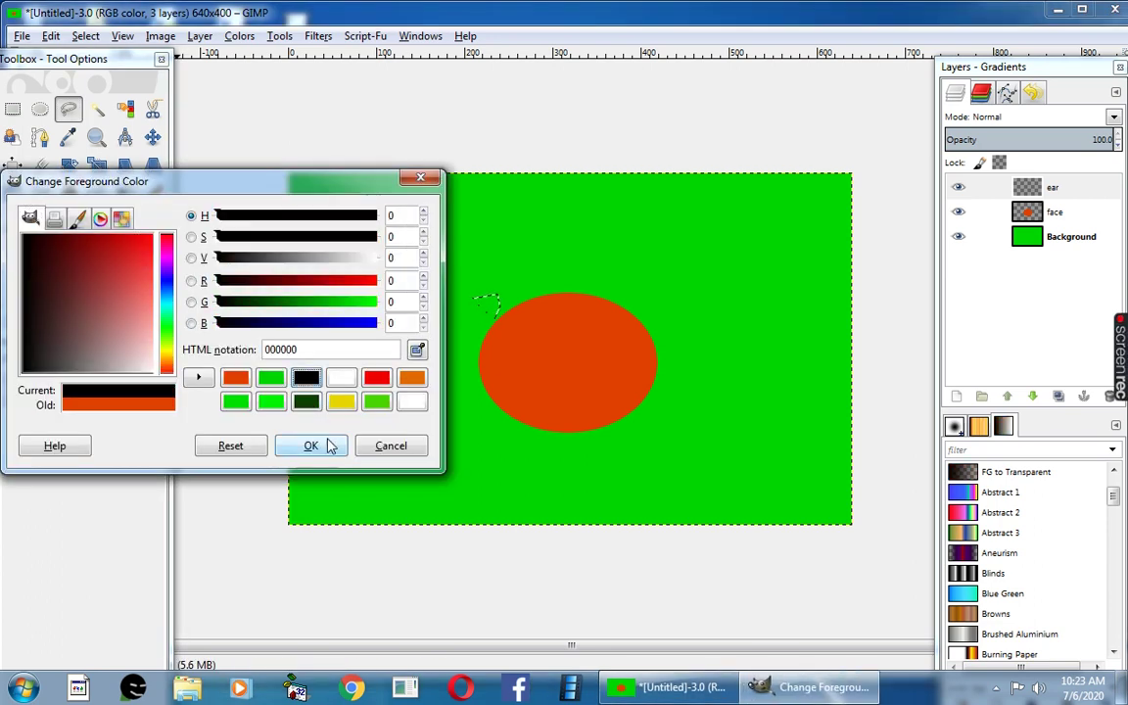
click(310, 445)
click(50, 35)
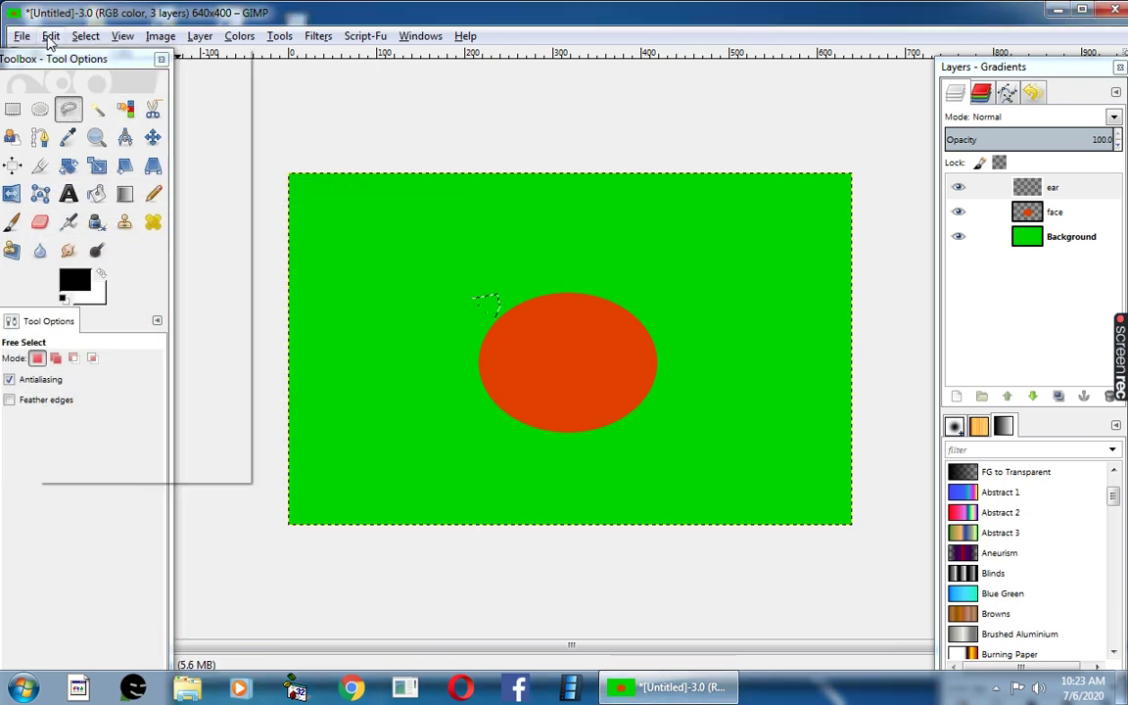
click(133, 291)
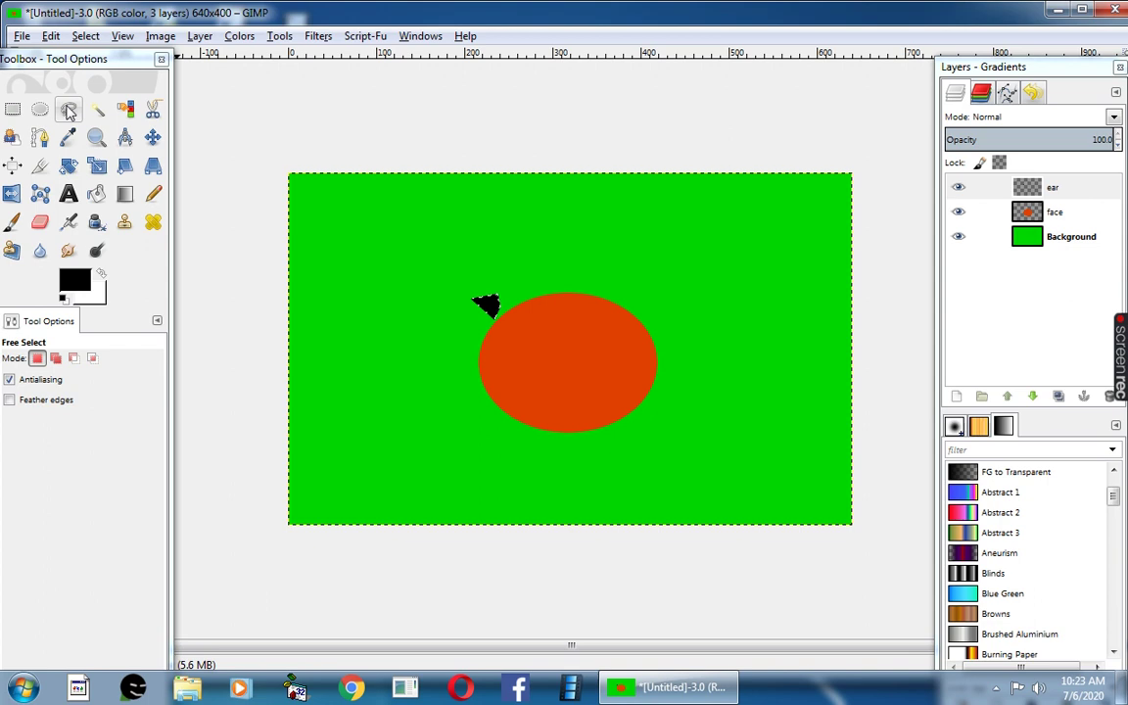
Outline a second pointed ear beside the first and fill it with black.
click(520, 309)
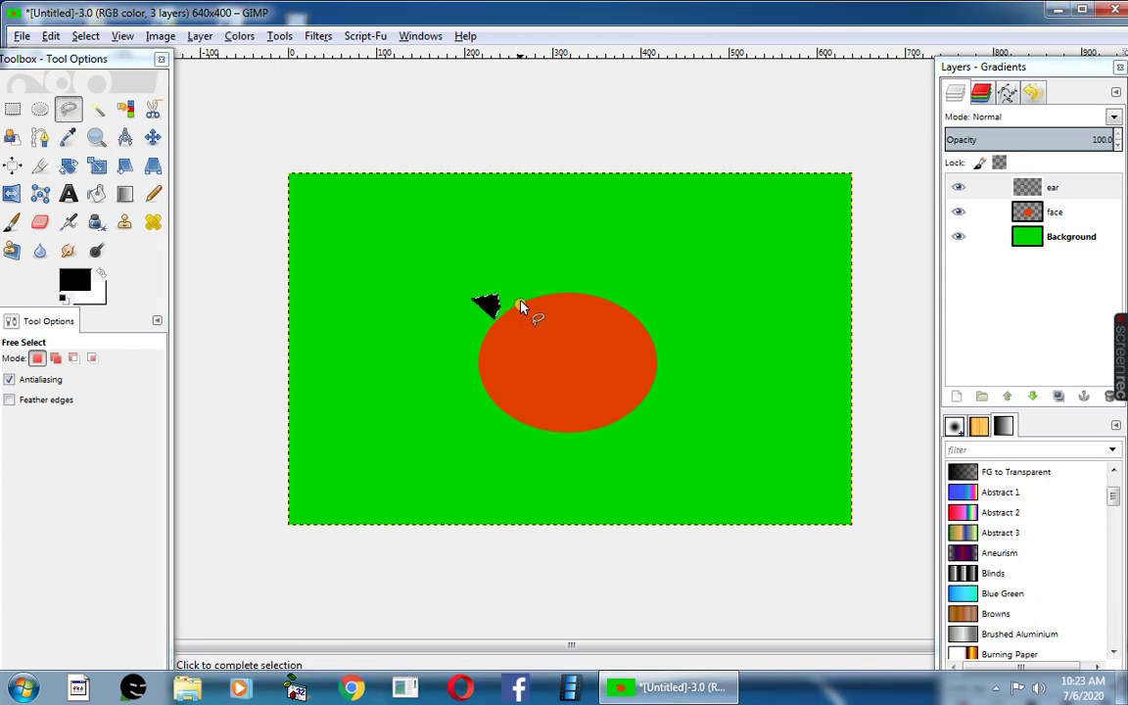
click(495, 273)
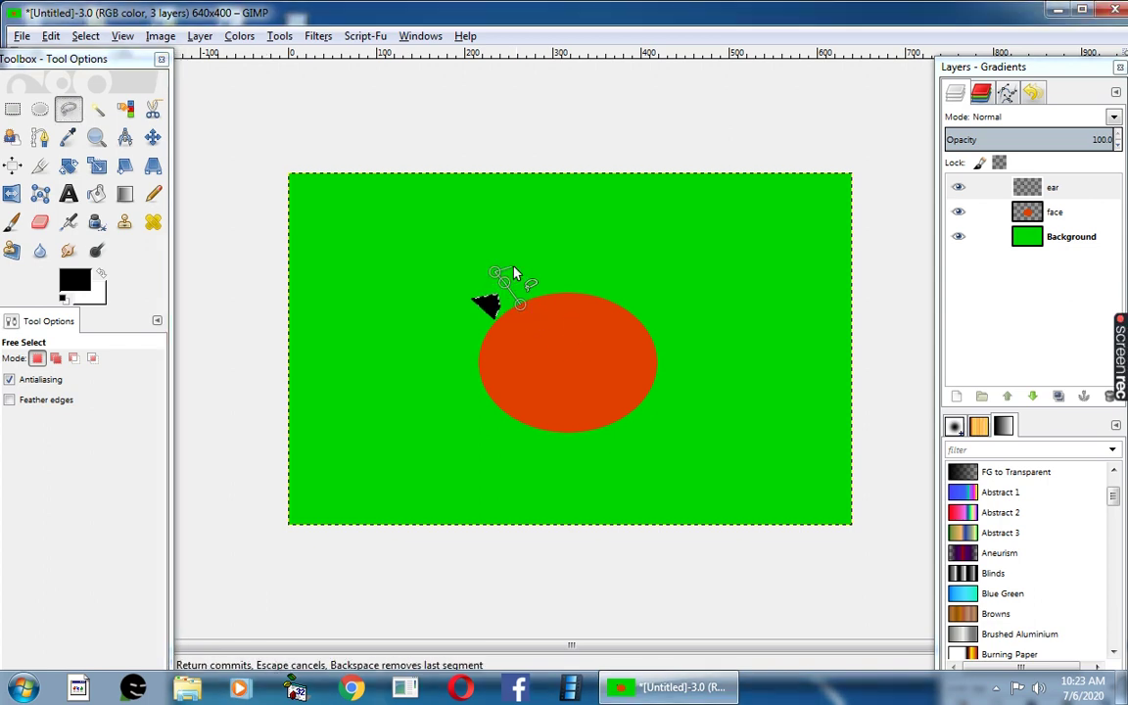
click(521, 272)
click(527, 286)
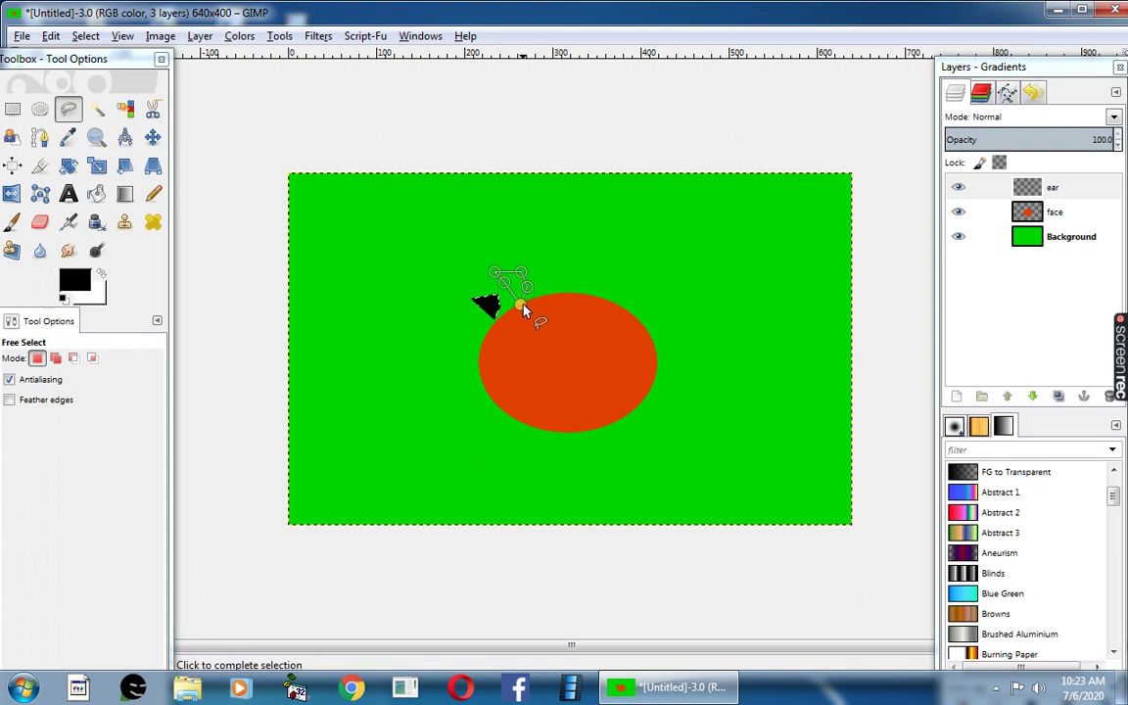
click(524, 311)
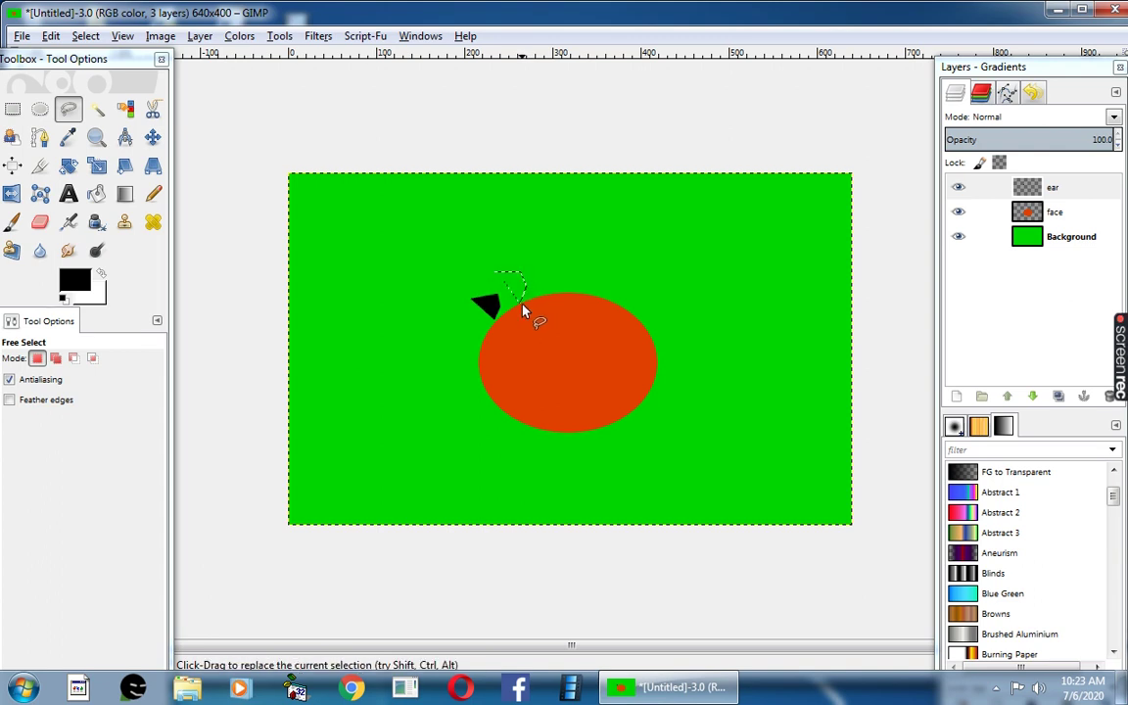
click(51, 36)
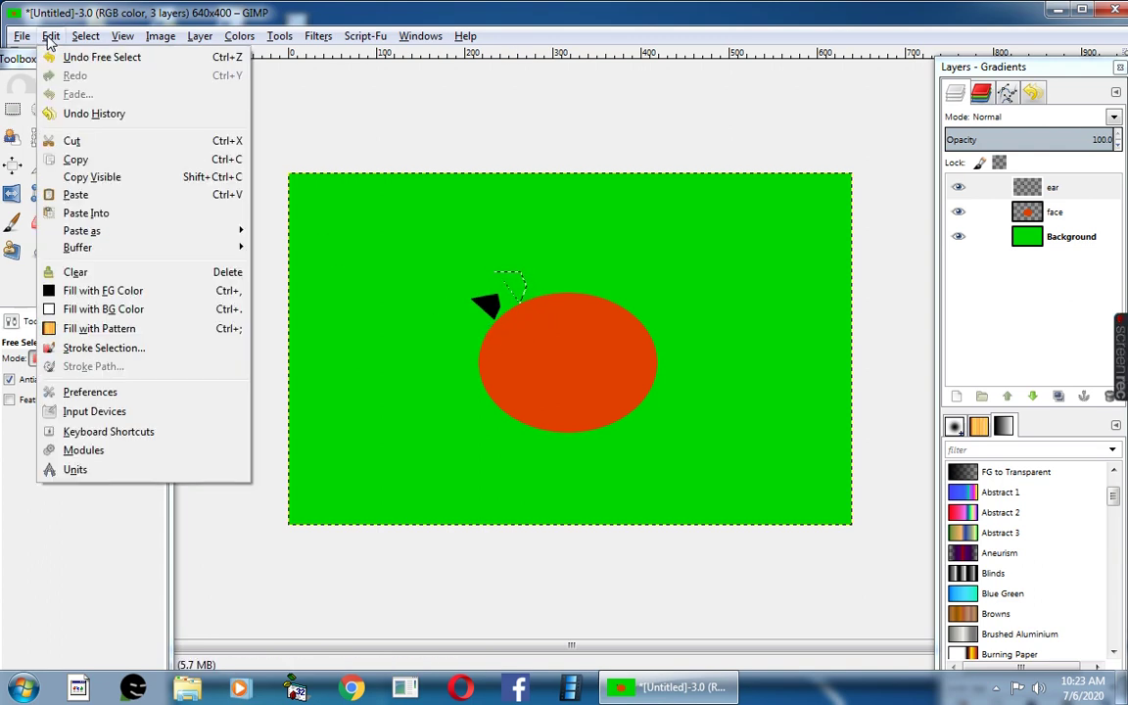
click(122, 291)
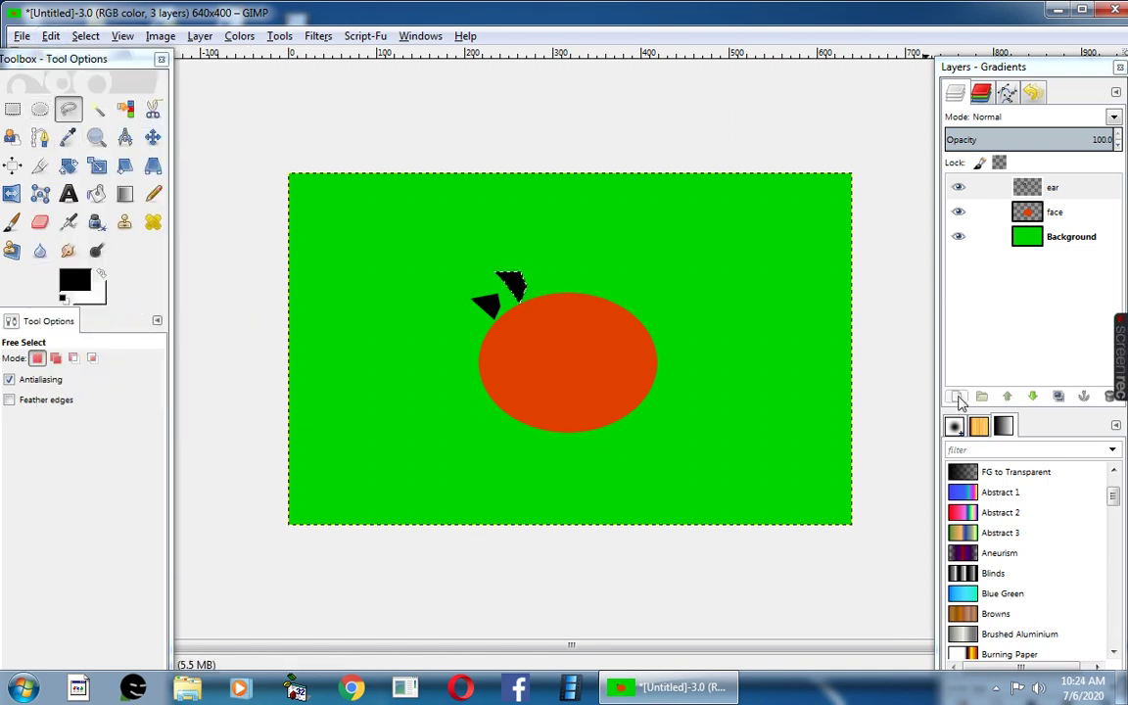
Add a new transparent layer named eye.
click(956, 397)
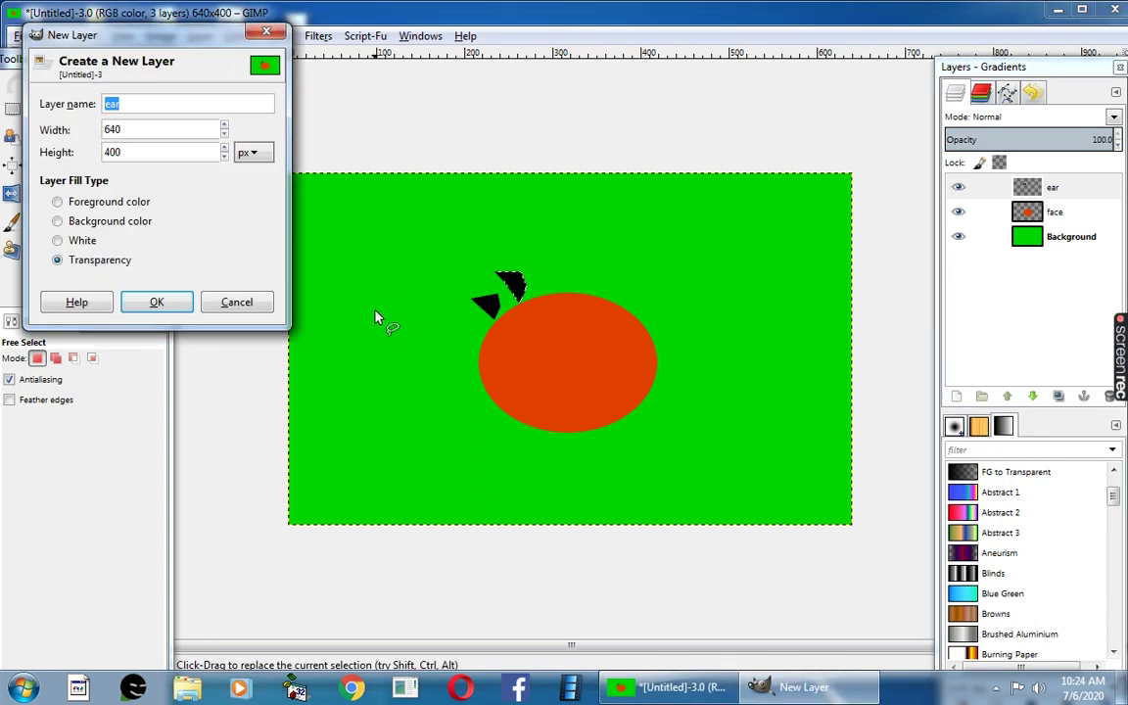
text(eye)
click(165, 302)
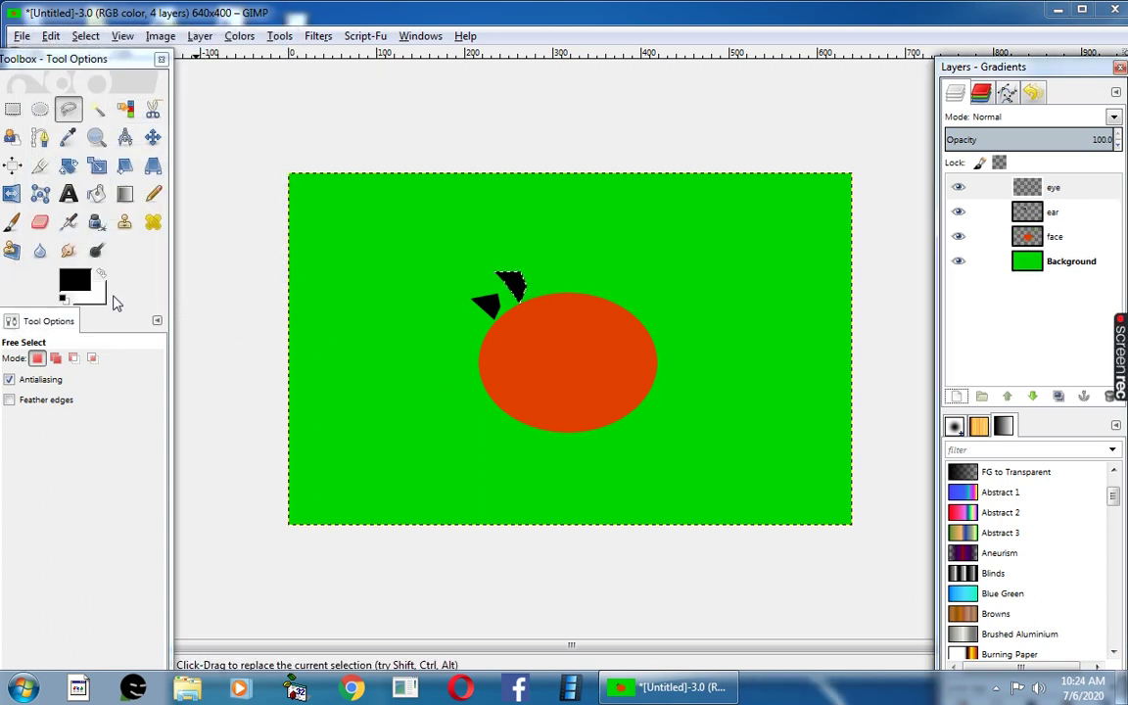
Select a small oval on the face and fill it white as the first eye.
click(41, 112)
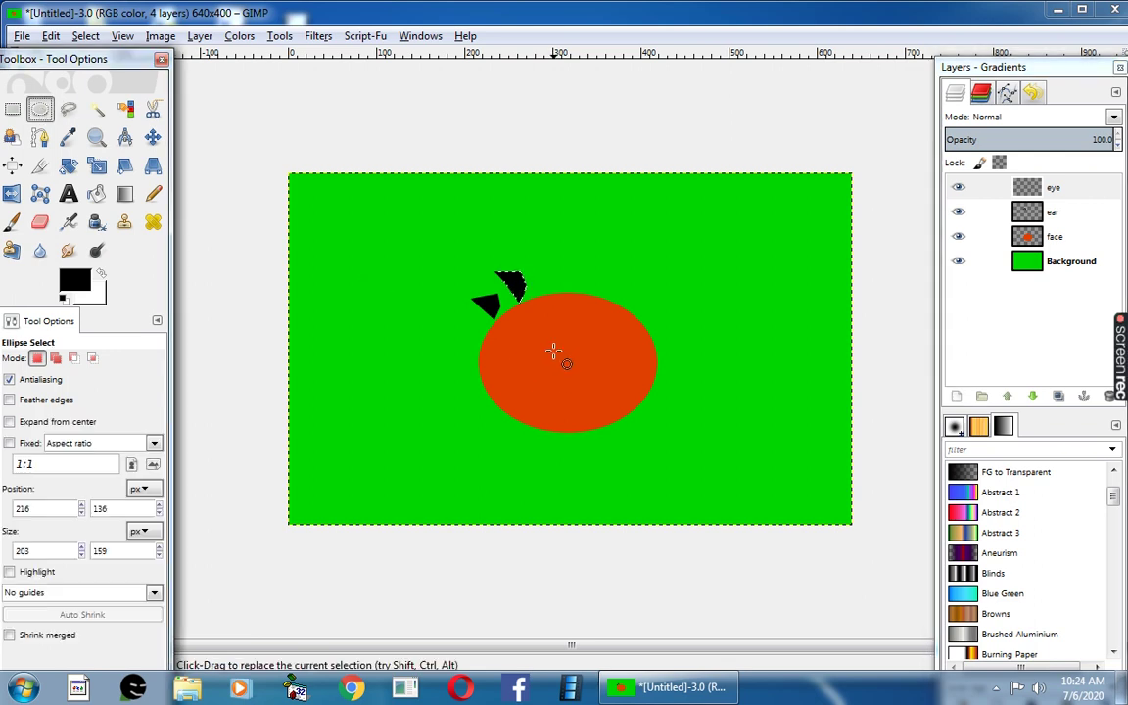
drag(561, 347, 588, 383)
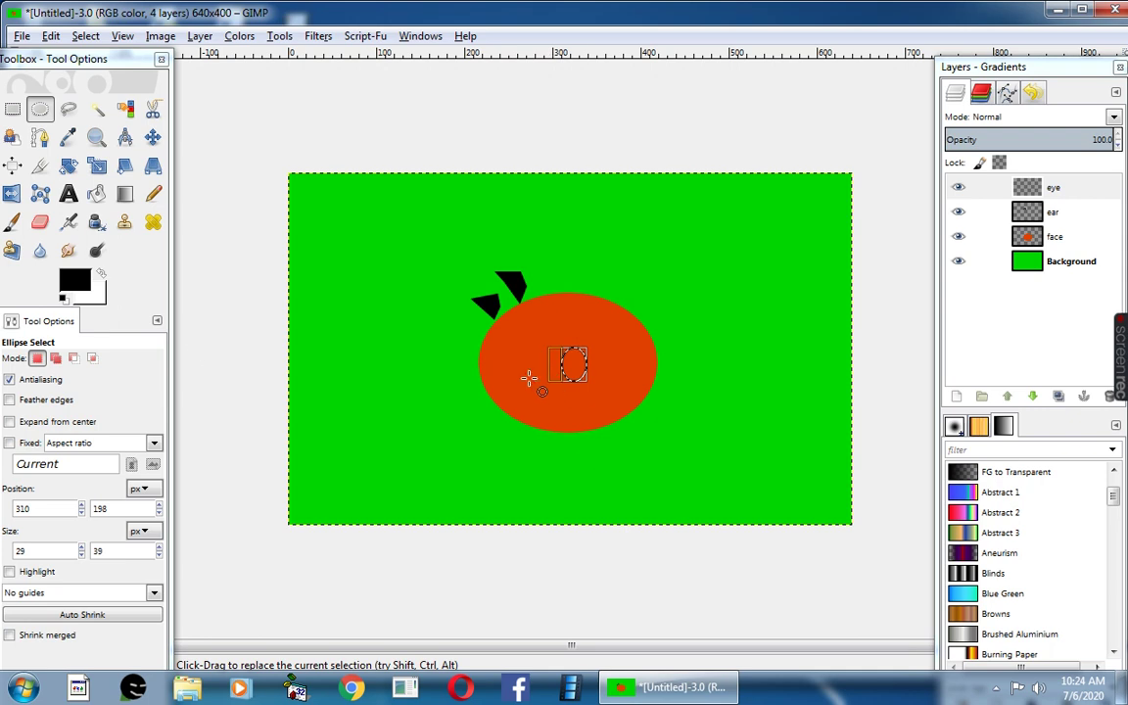
click(82, 280)
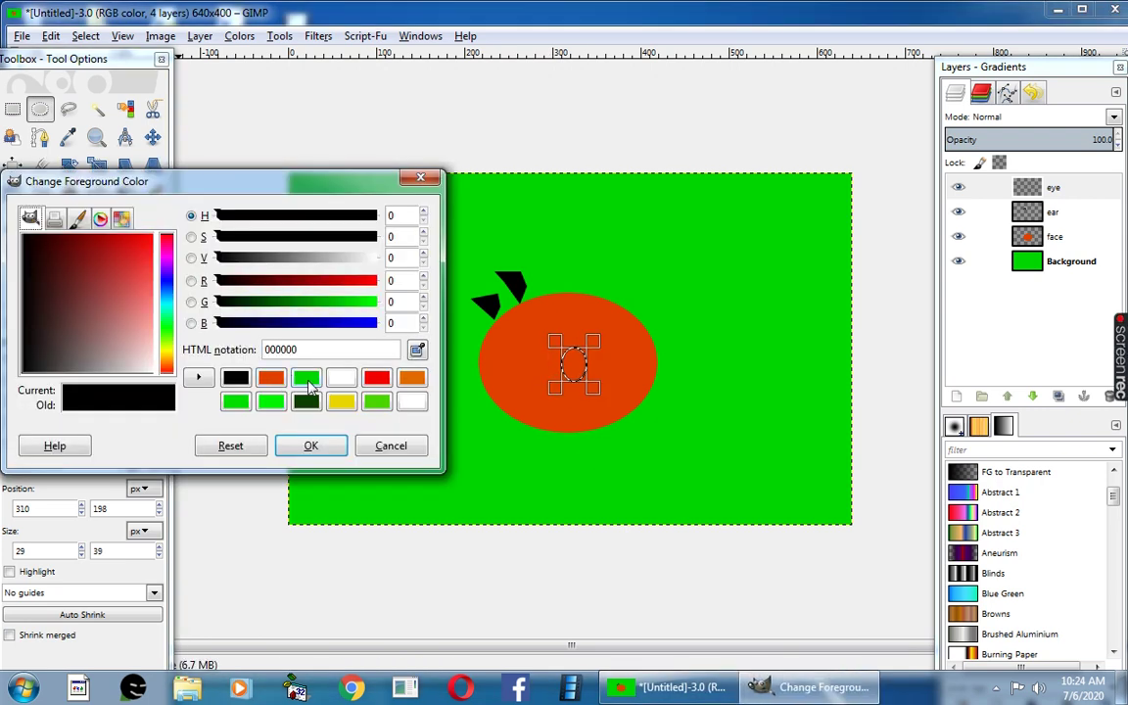
click(340, 382)
click(312, 446)
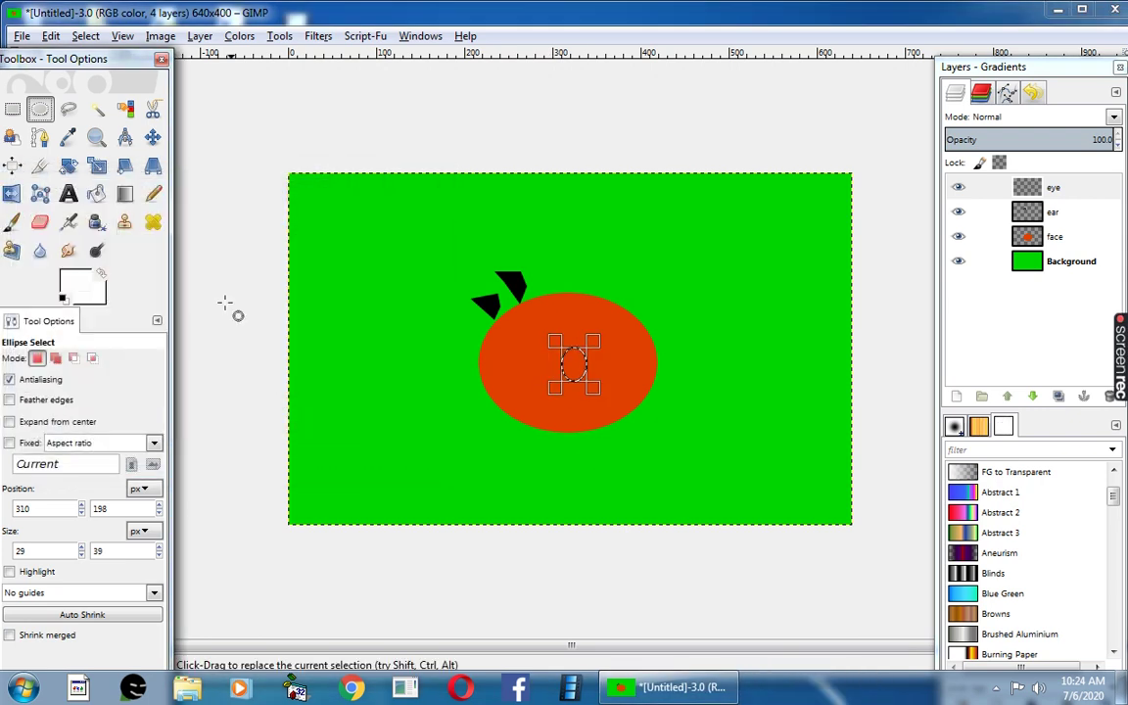
click(51, 36)
click(149, 295)
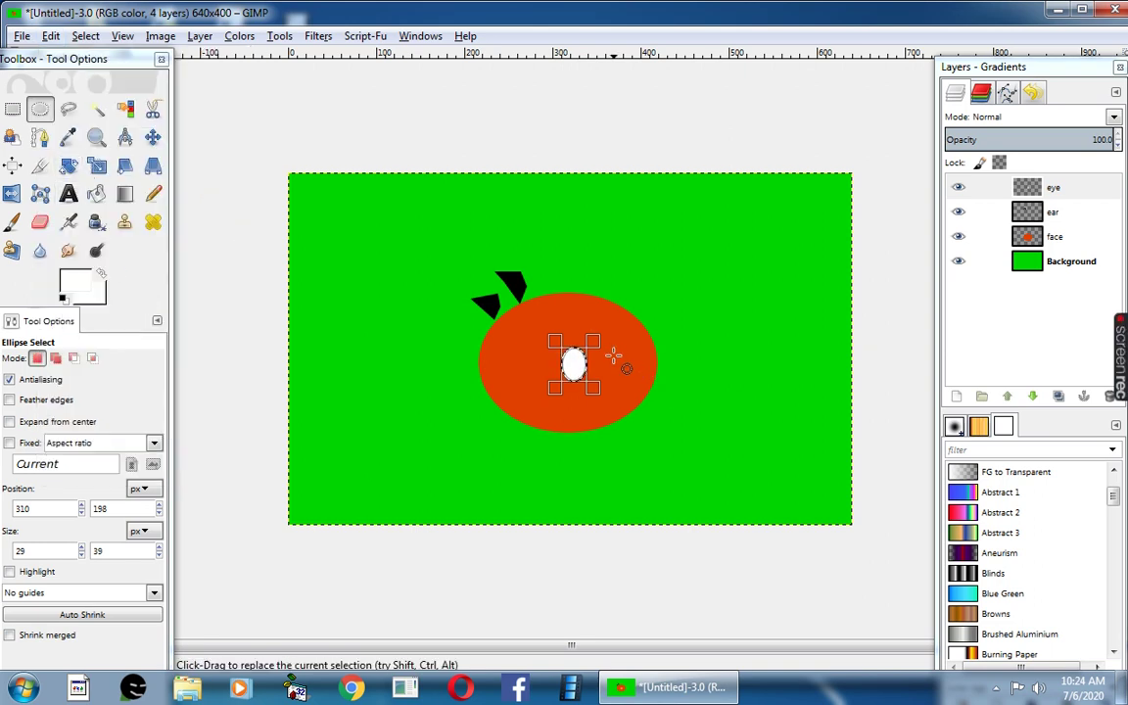
Fill a second white oval to the right of the first eye.
drag(609, 353, 635, 390)
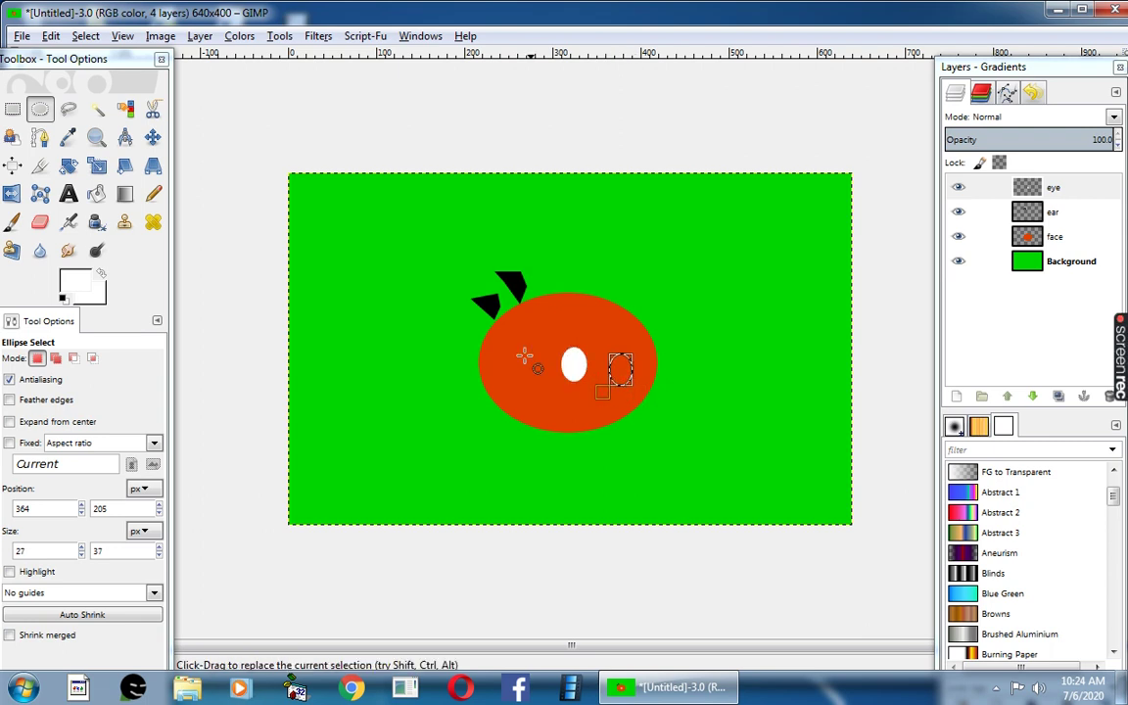
click(49, 36)
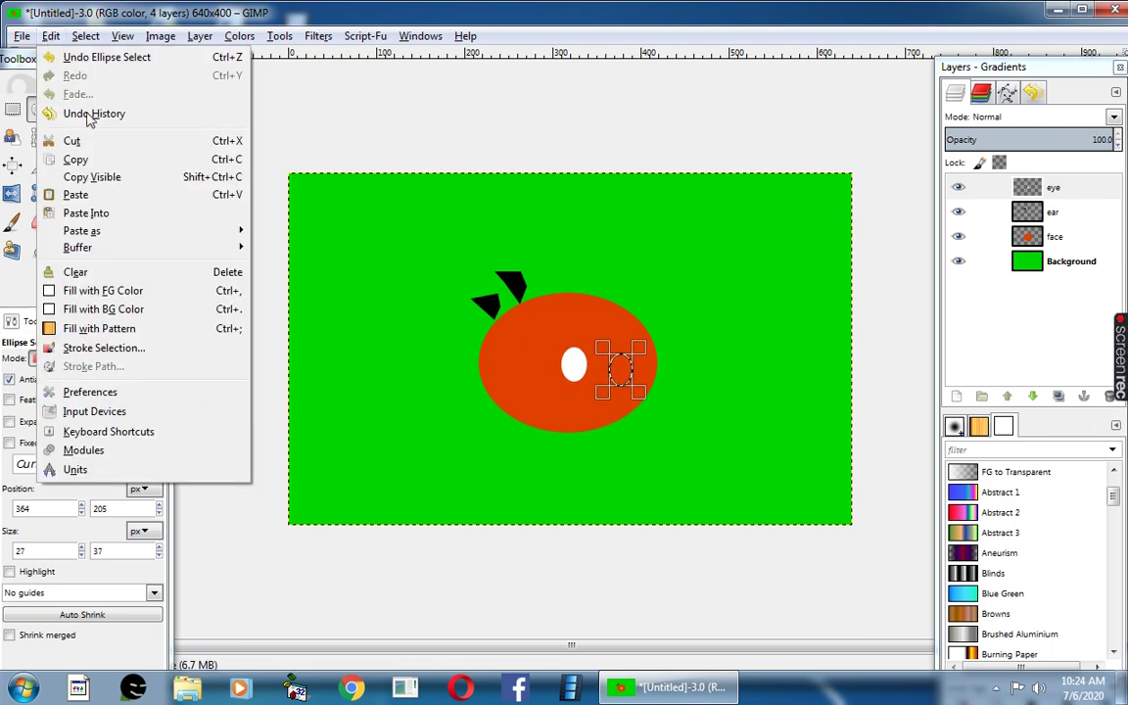
click(103, 292)
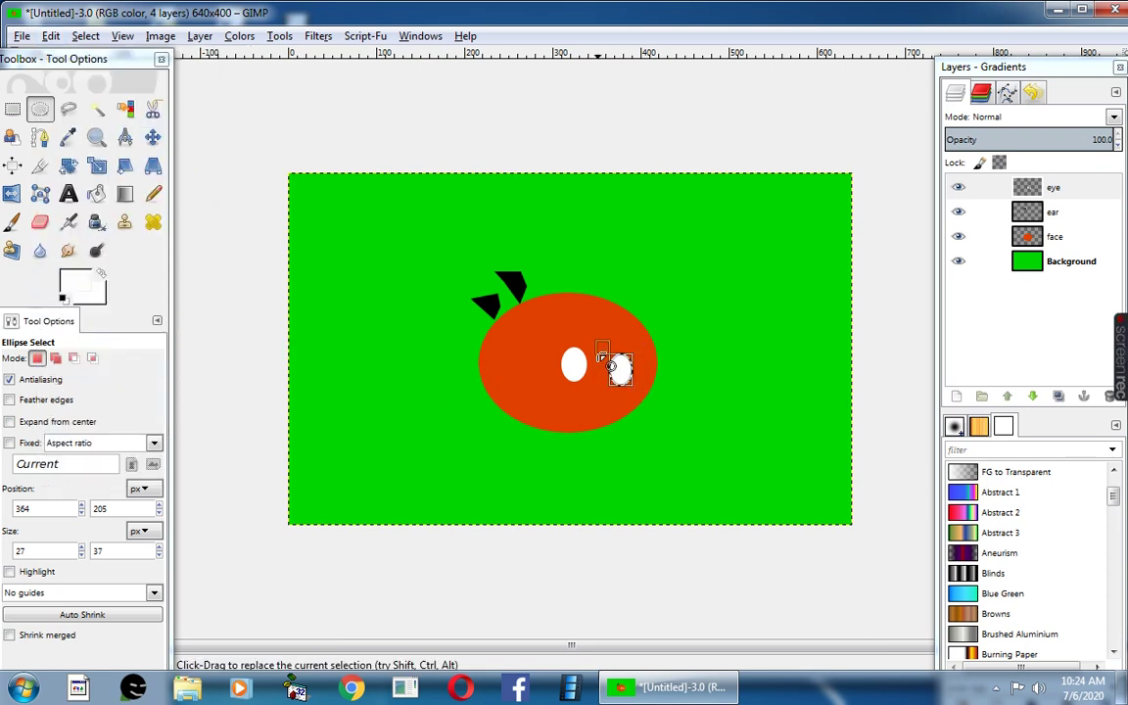
drag(604, 350, 604, 346)
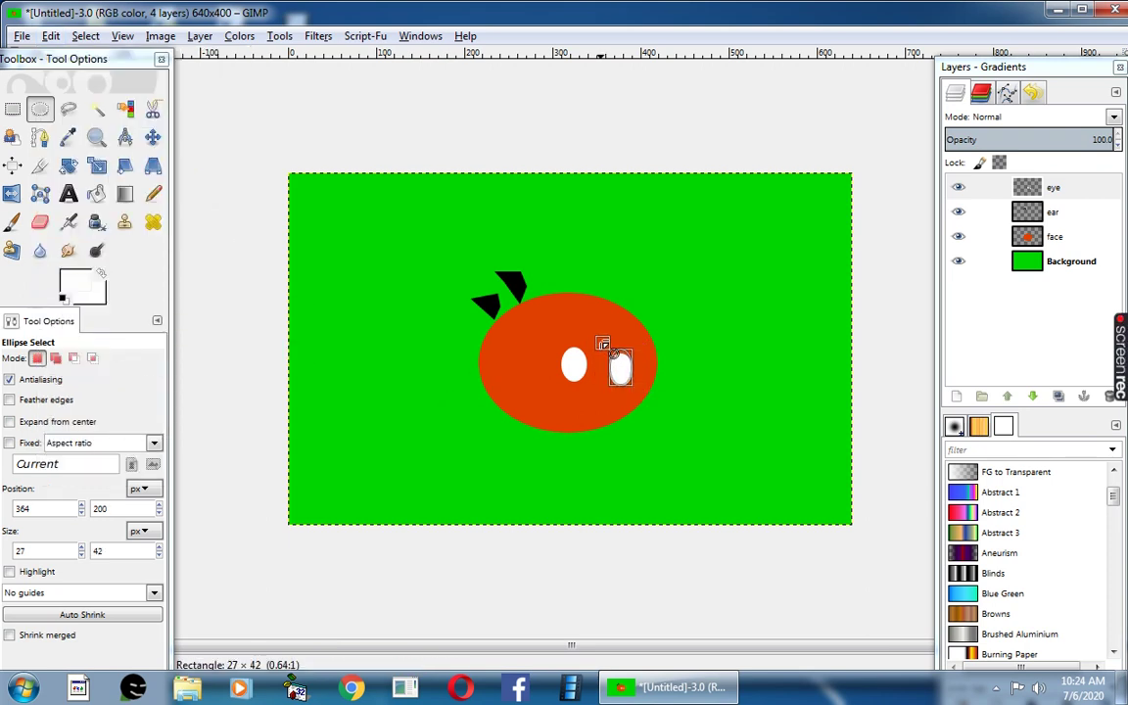
click(620, 364)
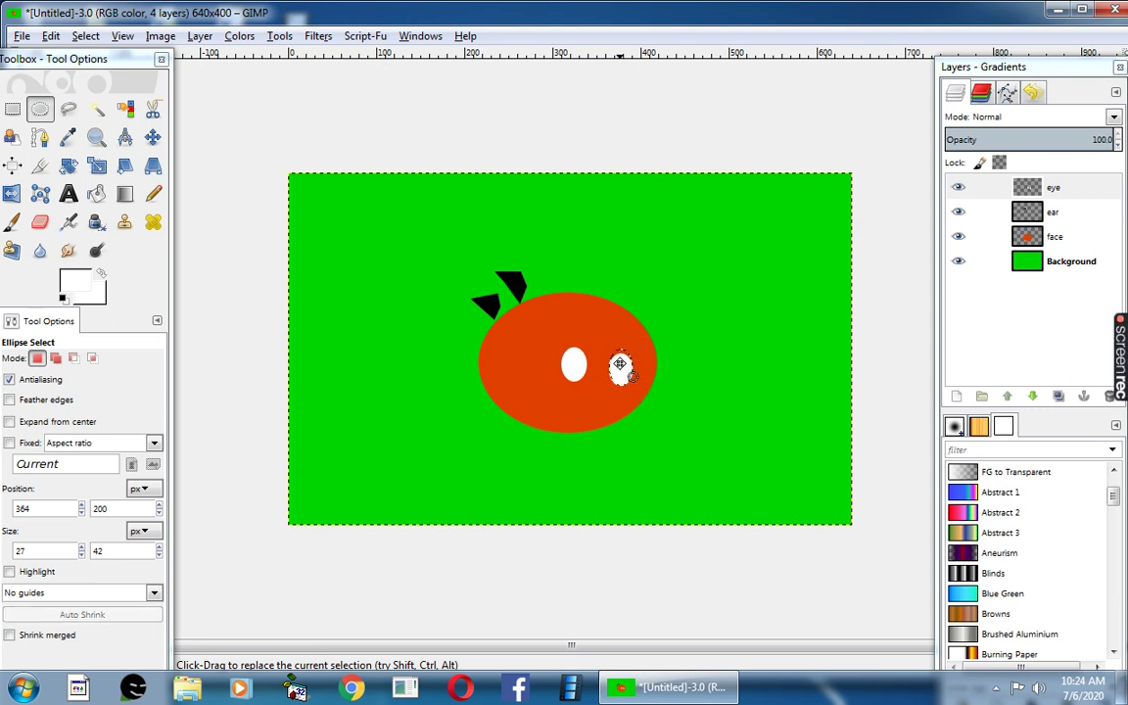
click(39, 110)
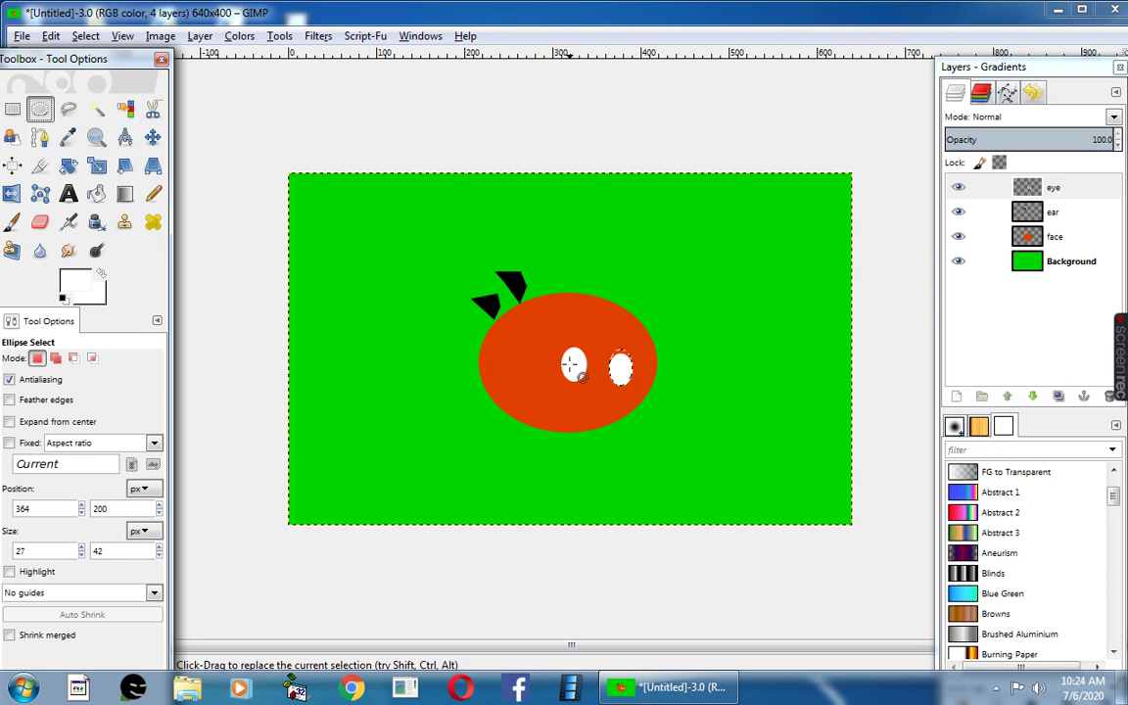
Select a small oval in the left eye's lower part and fill it black.
drag(569, 364, 585, 383)
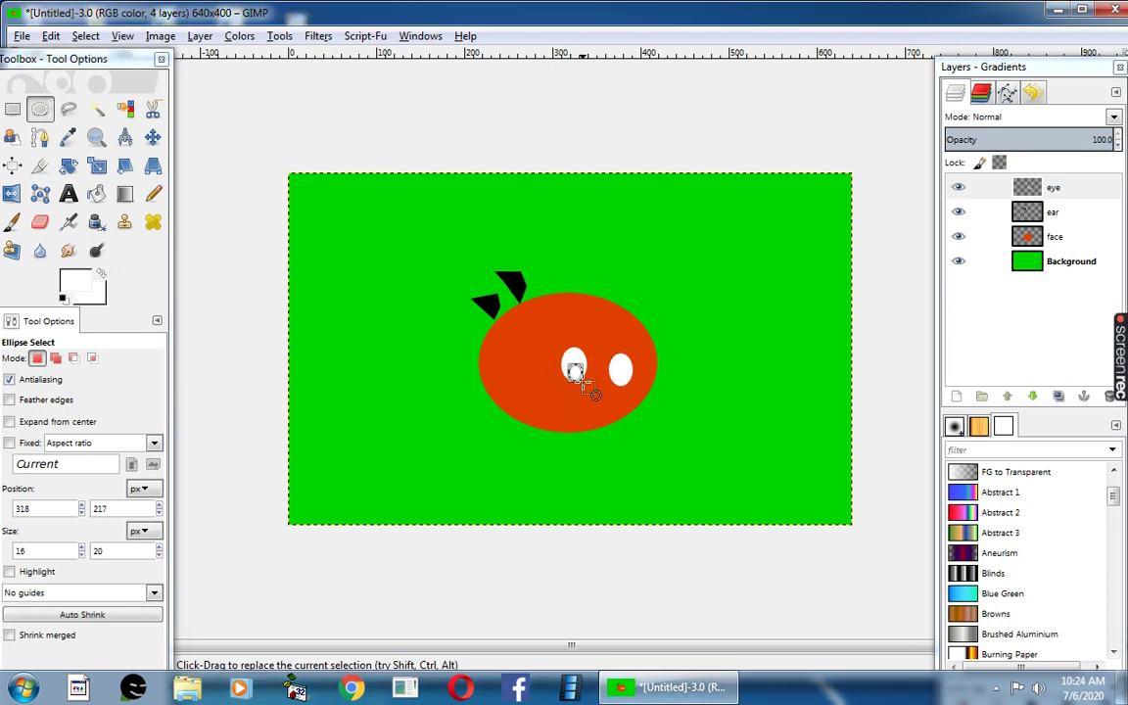
click(49, 37)
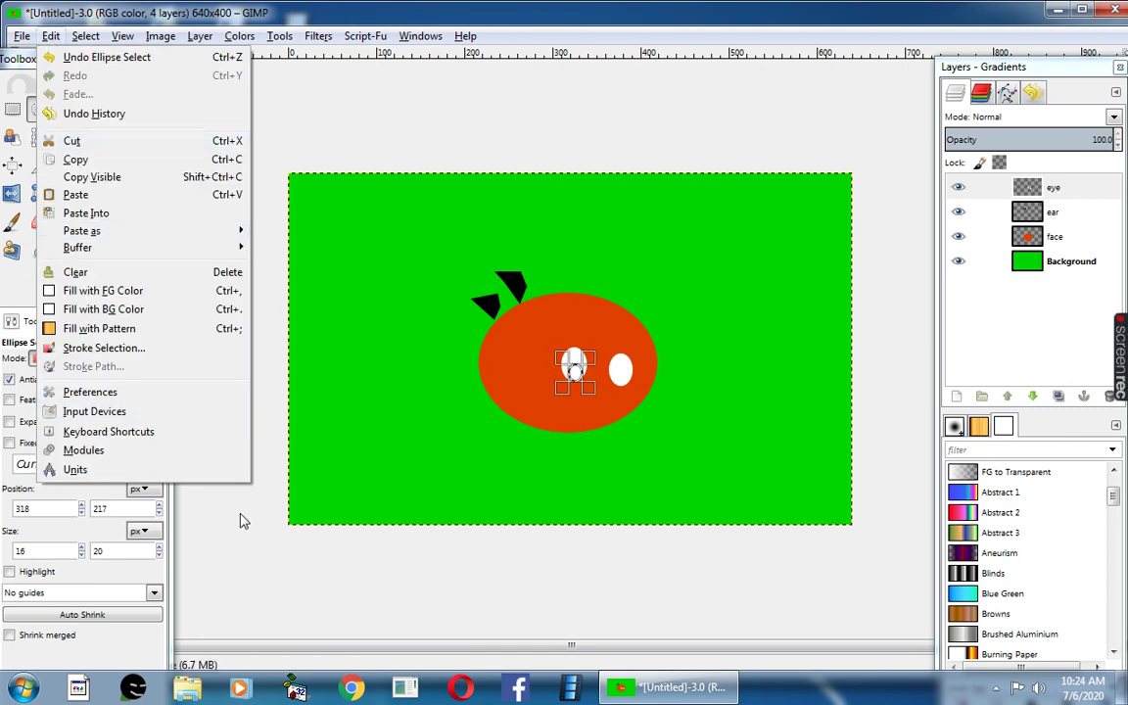
click(215, 476)
click(78, 278)
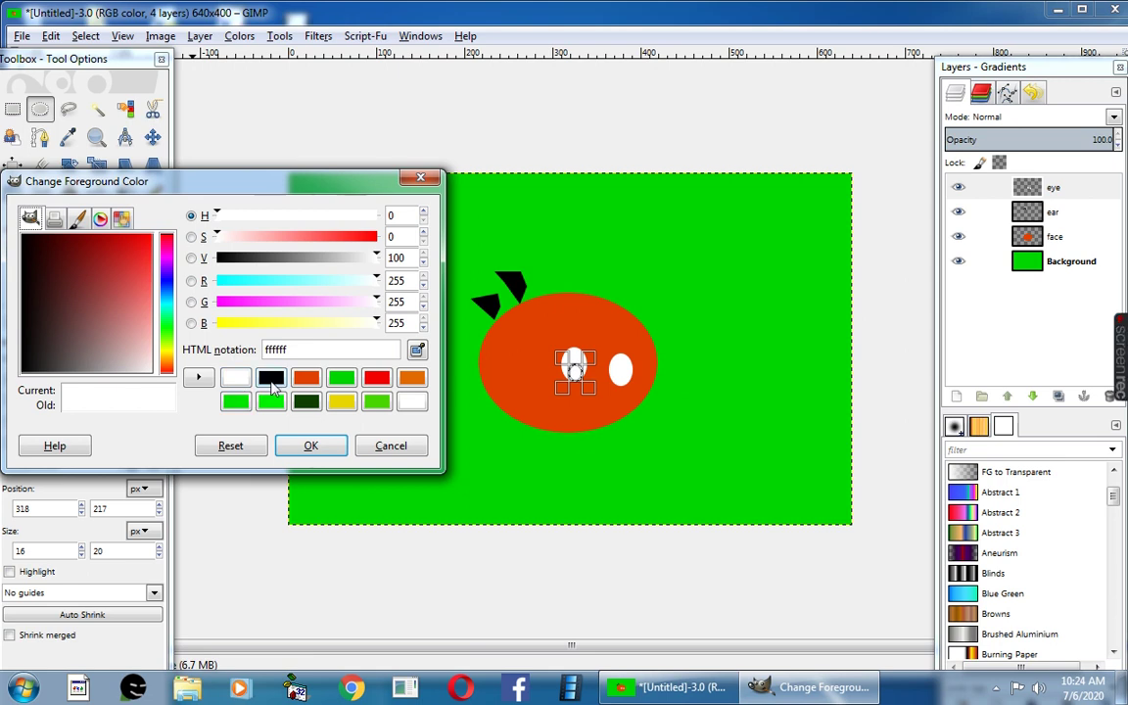
click(271, 378)
click(310, 446)
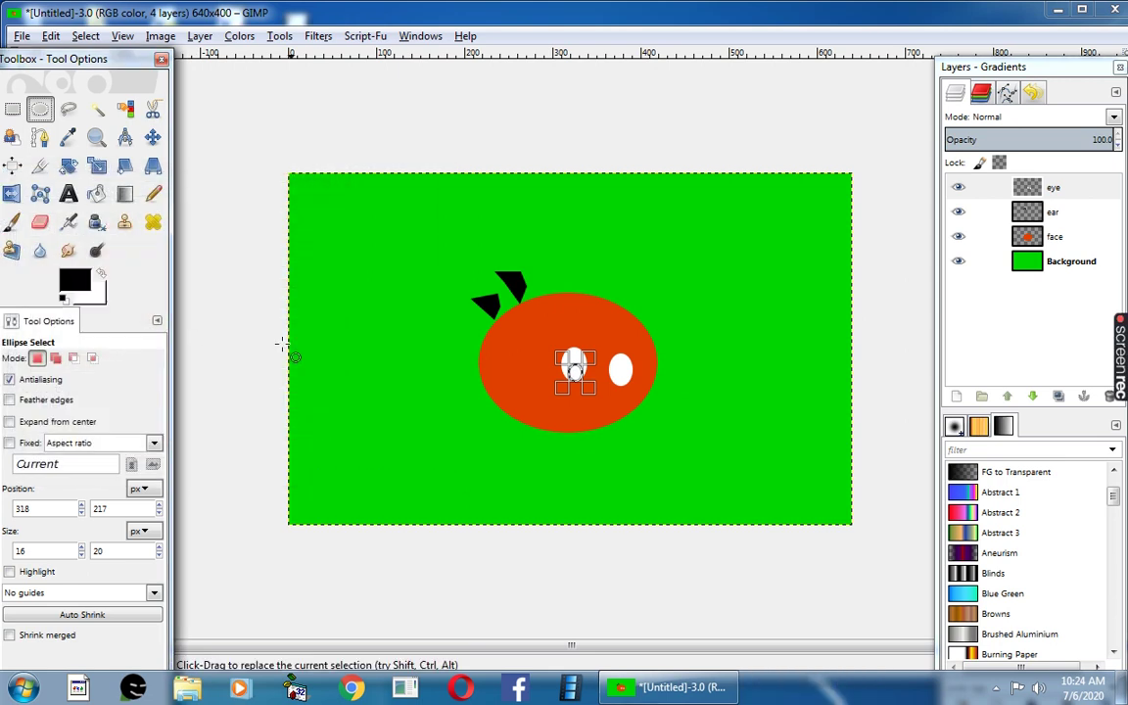
click(51, 37)
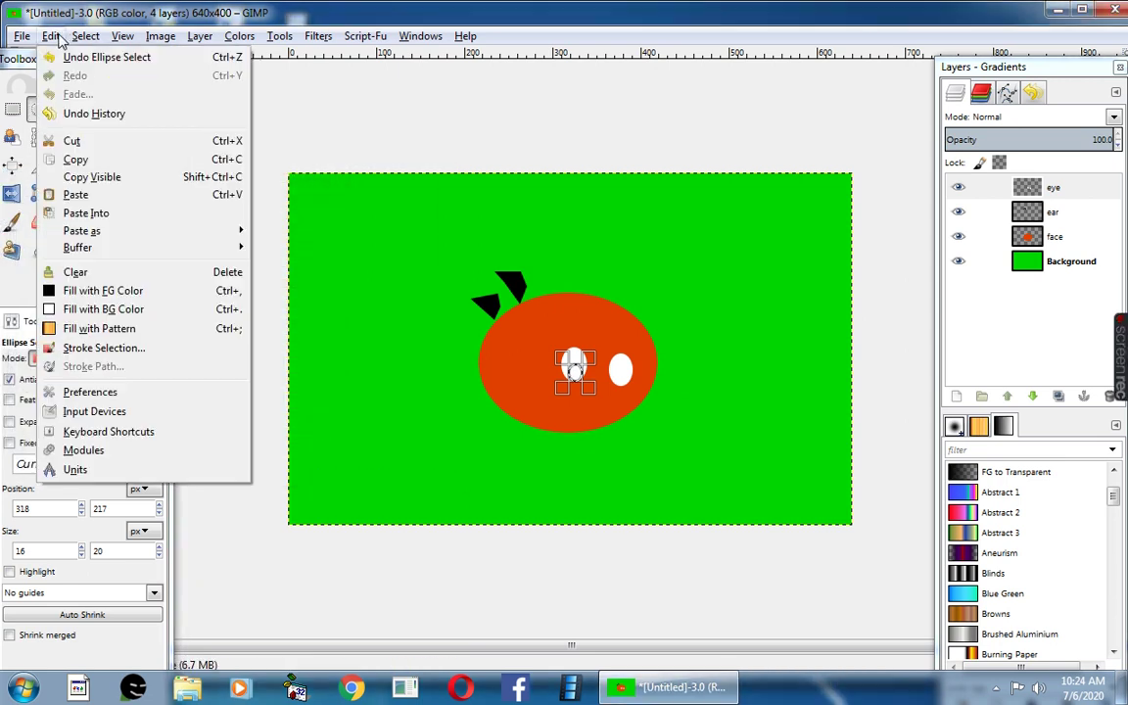
click(131, 291)
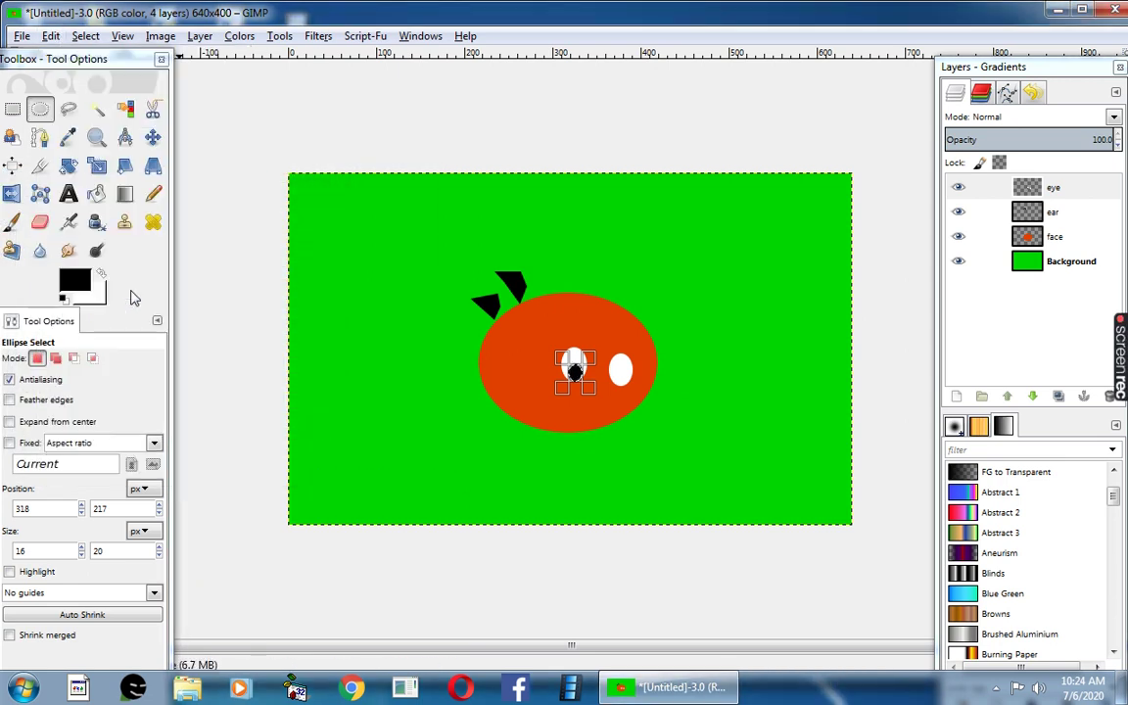
Select a matching pupil in the right eye and fill it black.
click(39, 108)
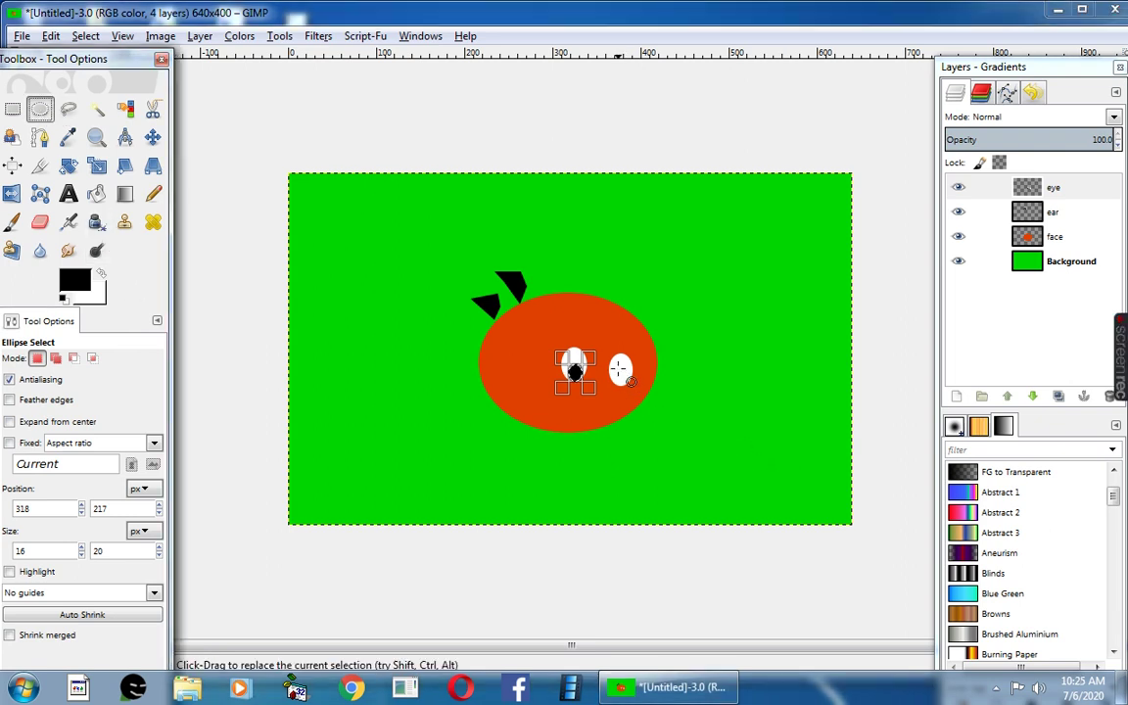
drag(618, 368, 633, 386)
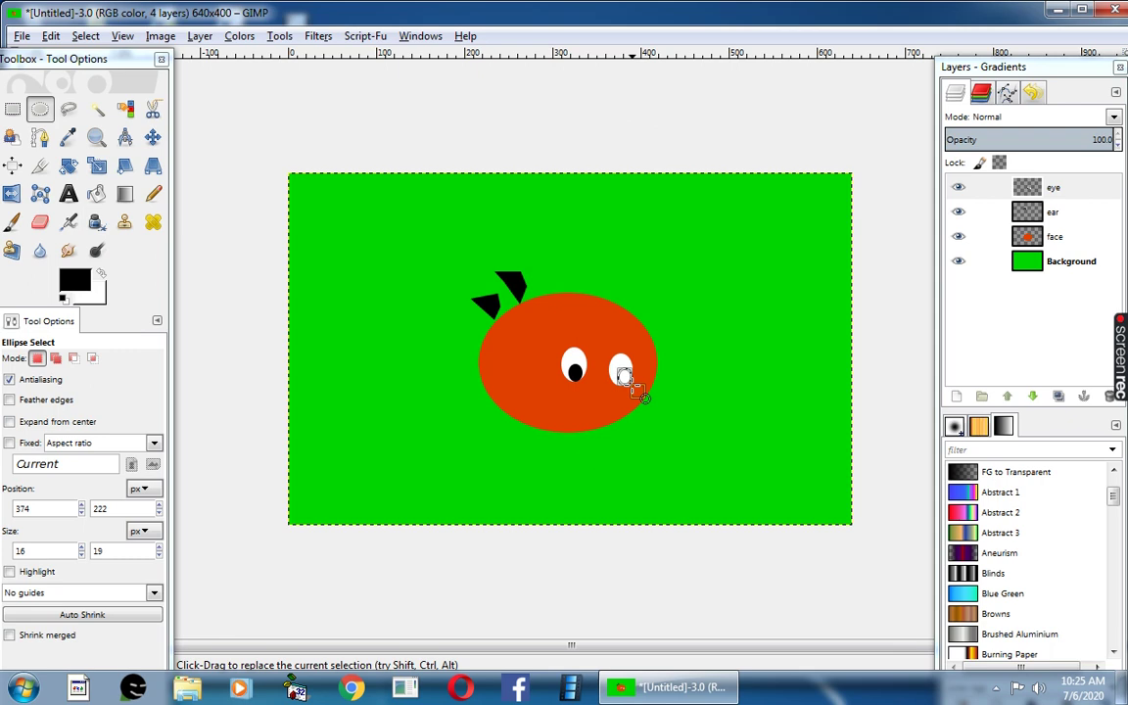
click(46, 37)
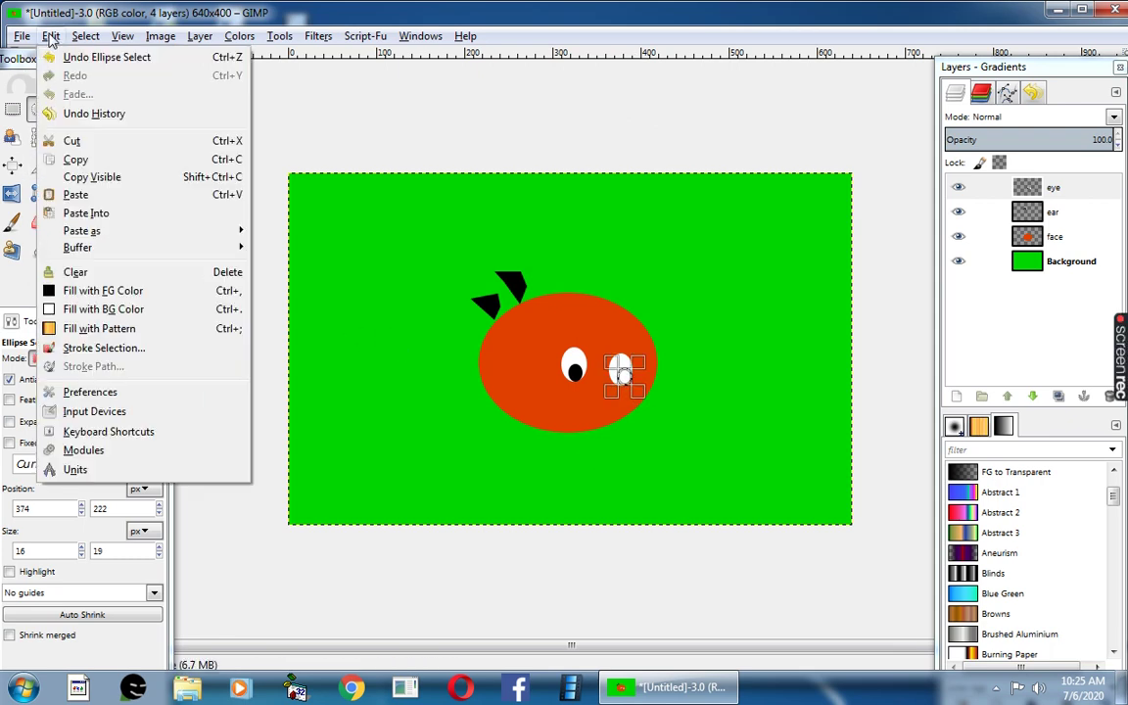
click(130, 294)
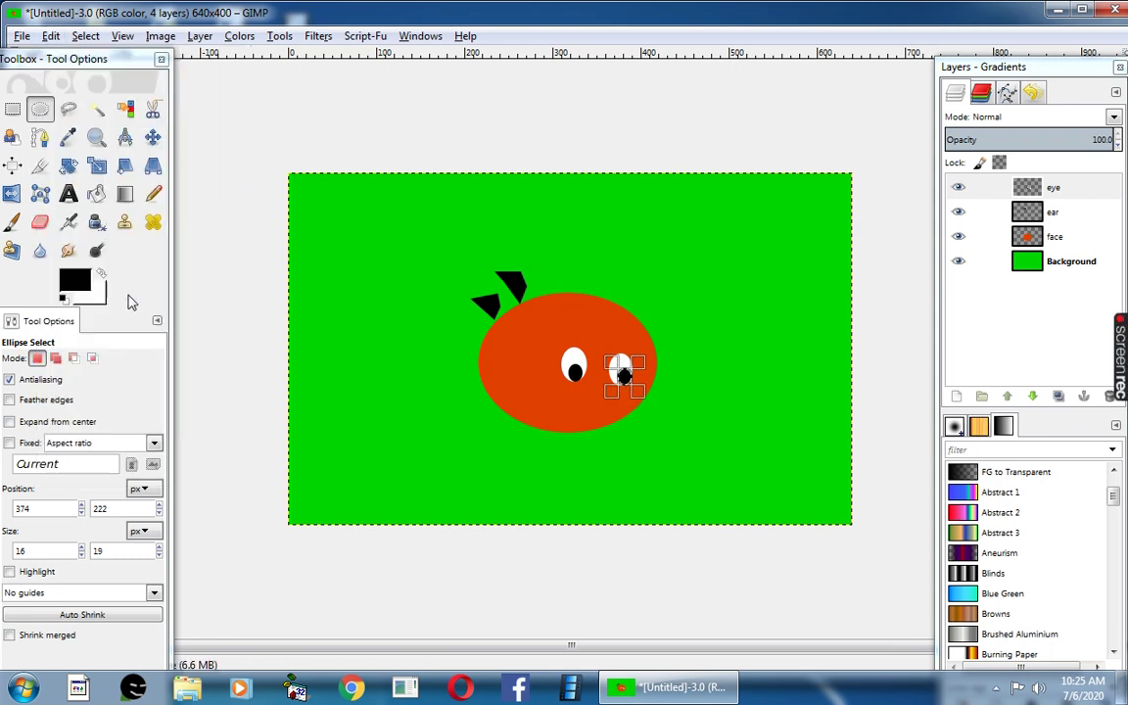
Create a transparent layer named mouth at the top of the stack.
click(958, 397)
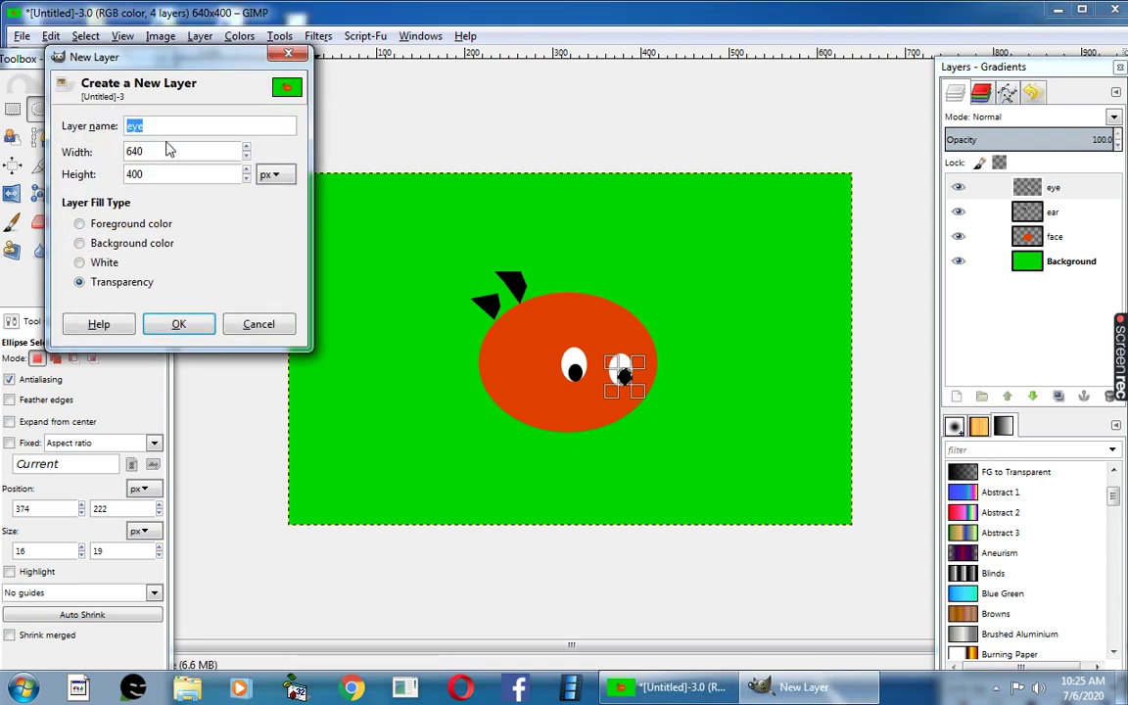
text(mouth)
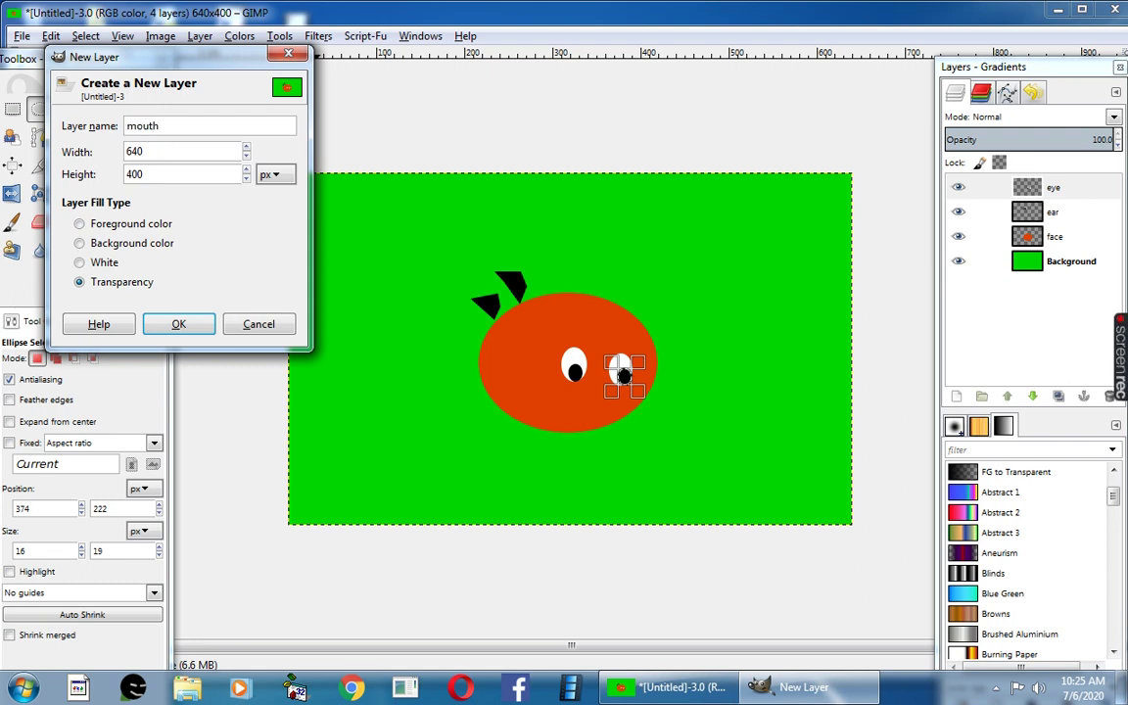
click(191, 324)
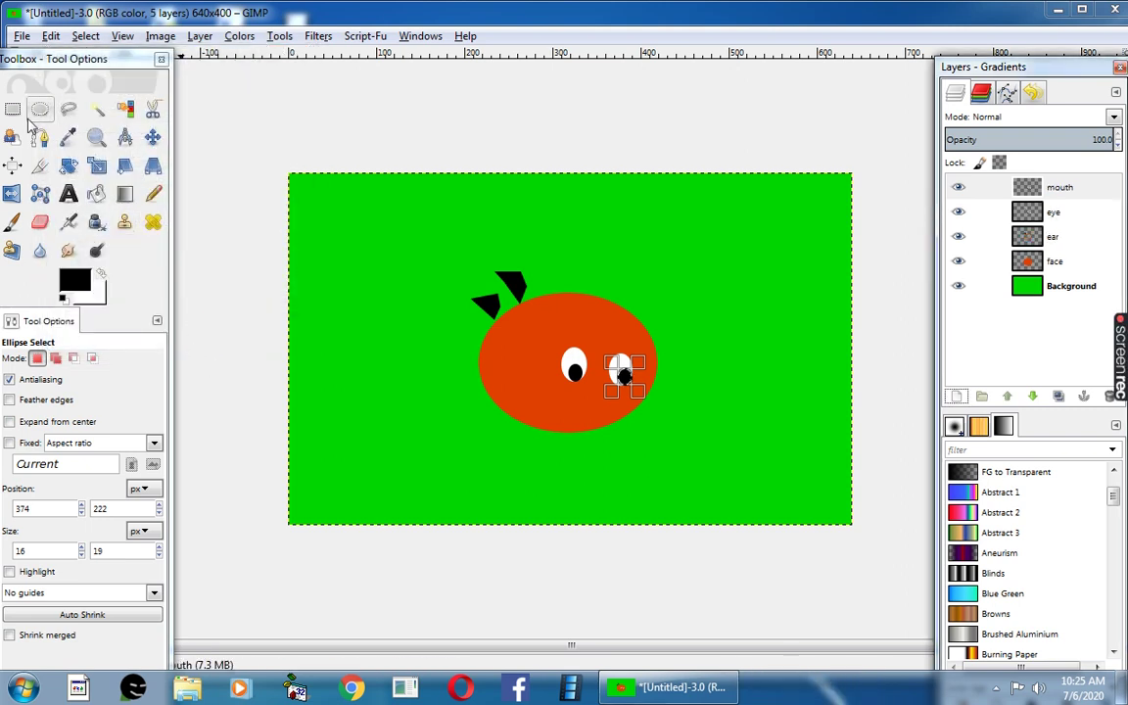
Outline a small triangular beak below the right eye and fill it black.
click(69, 111)
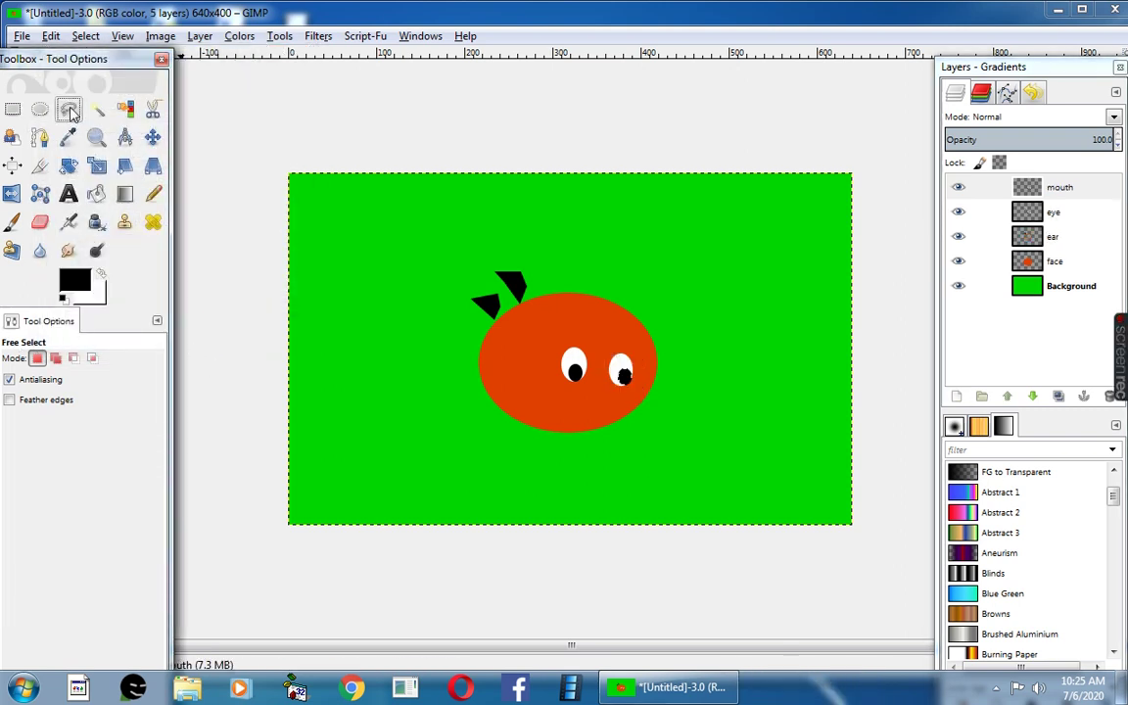
click(607, 392)
click(637, 402)
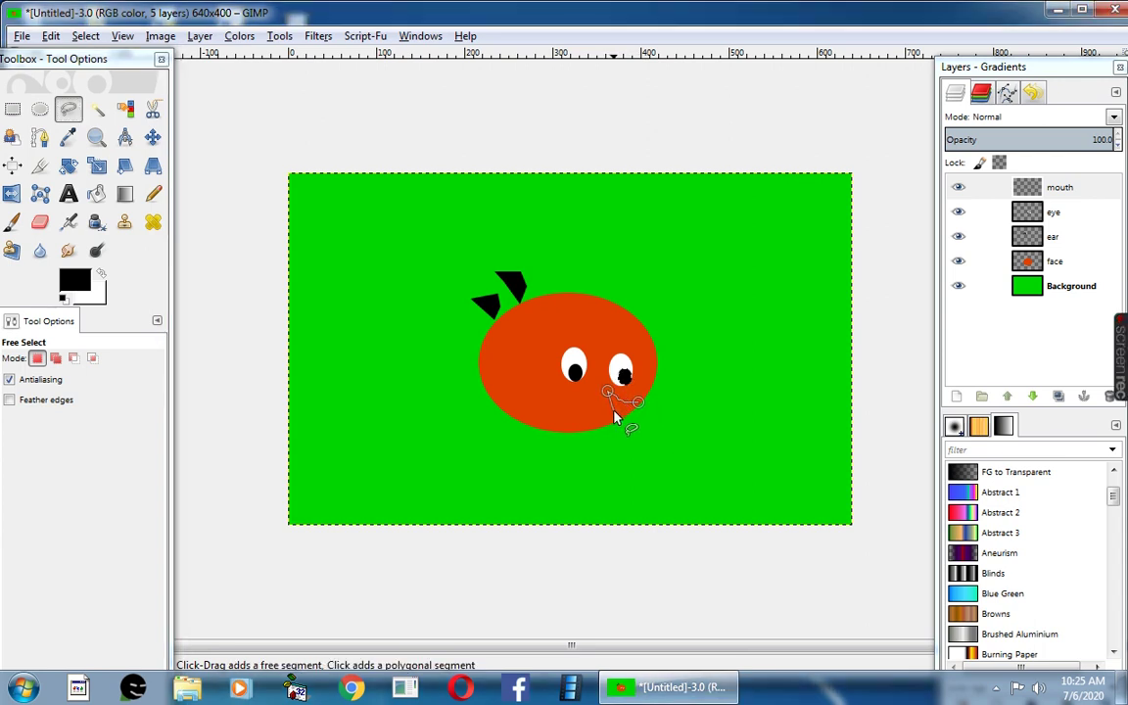
click(614, 412)
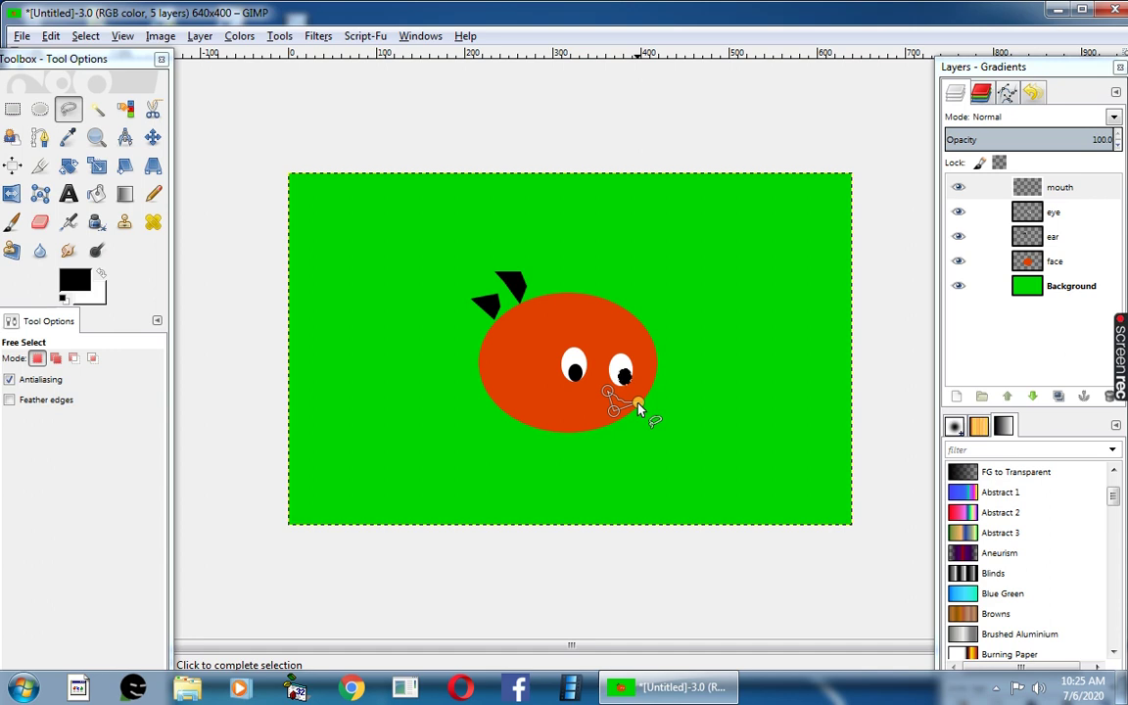
click(638, 403)
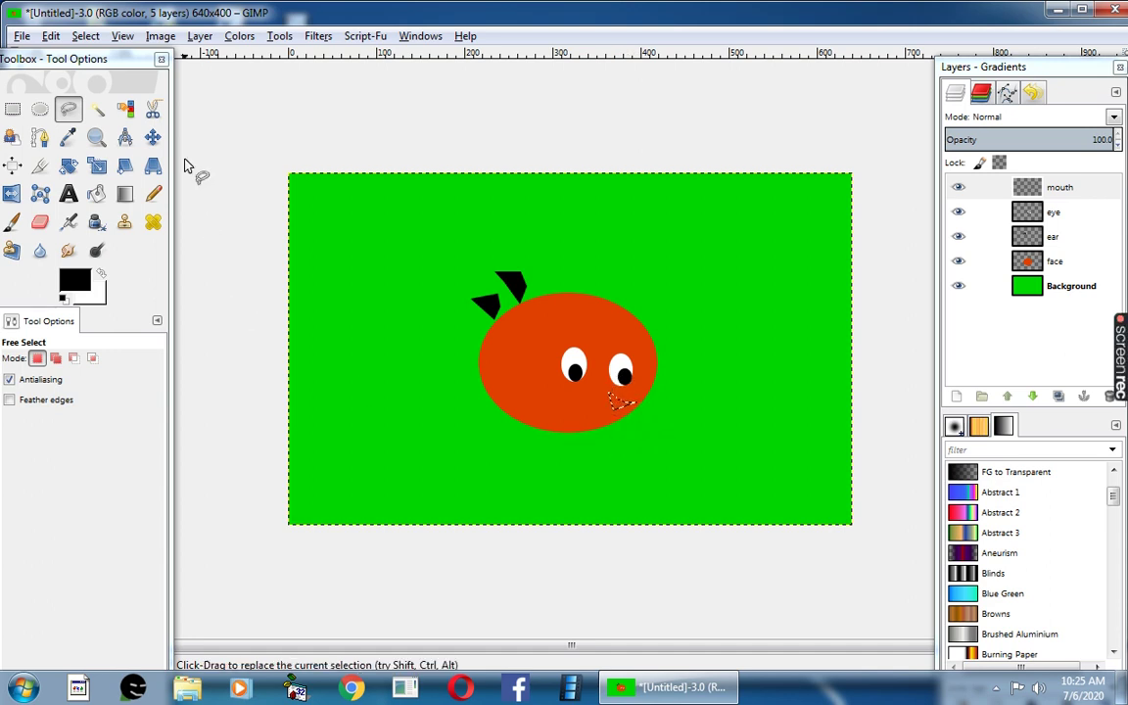
click(51, 36)
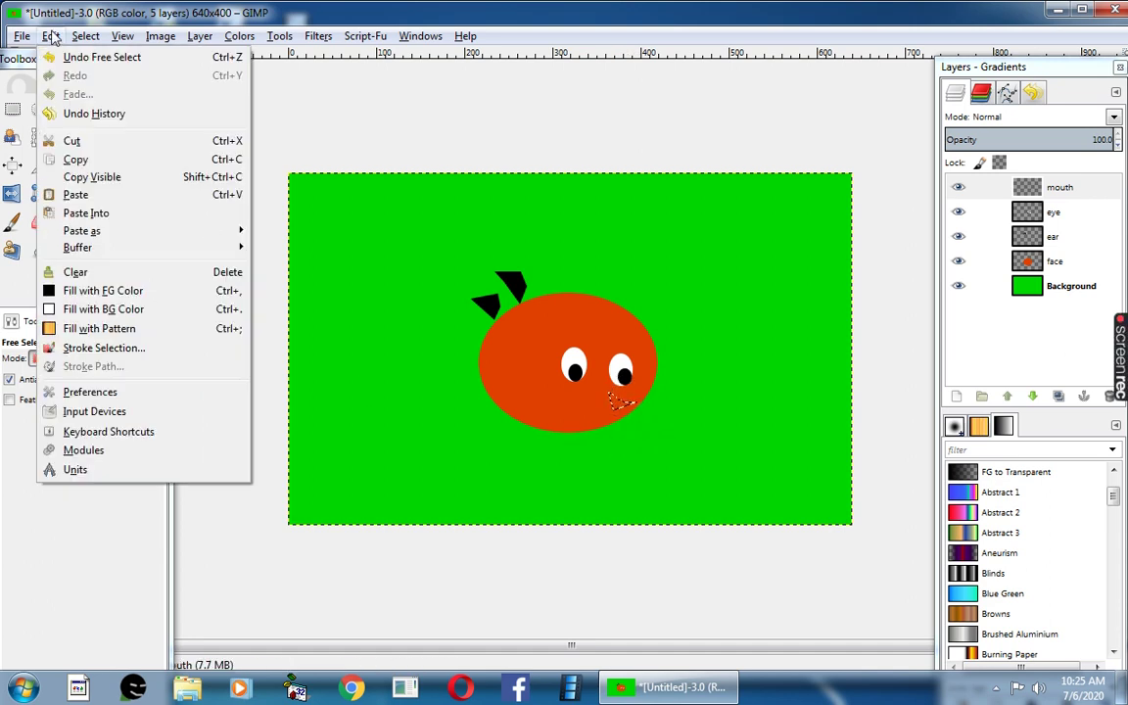
click(150, 295)
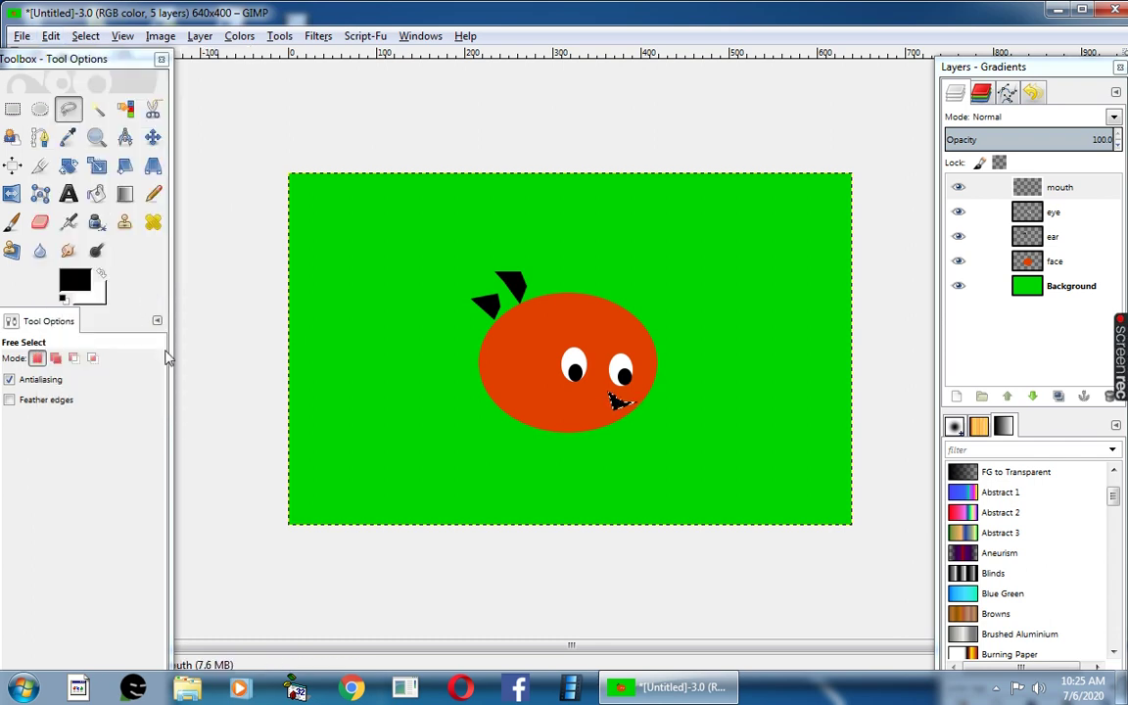